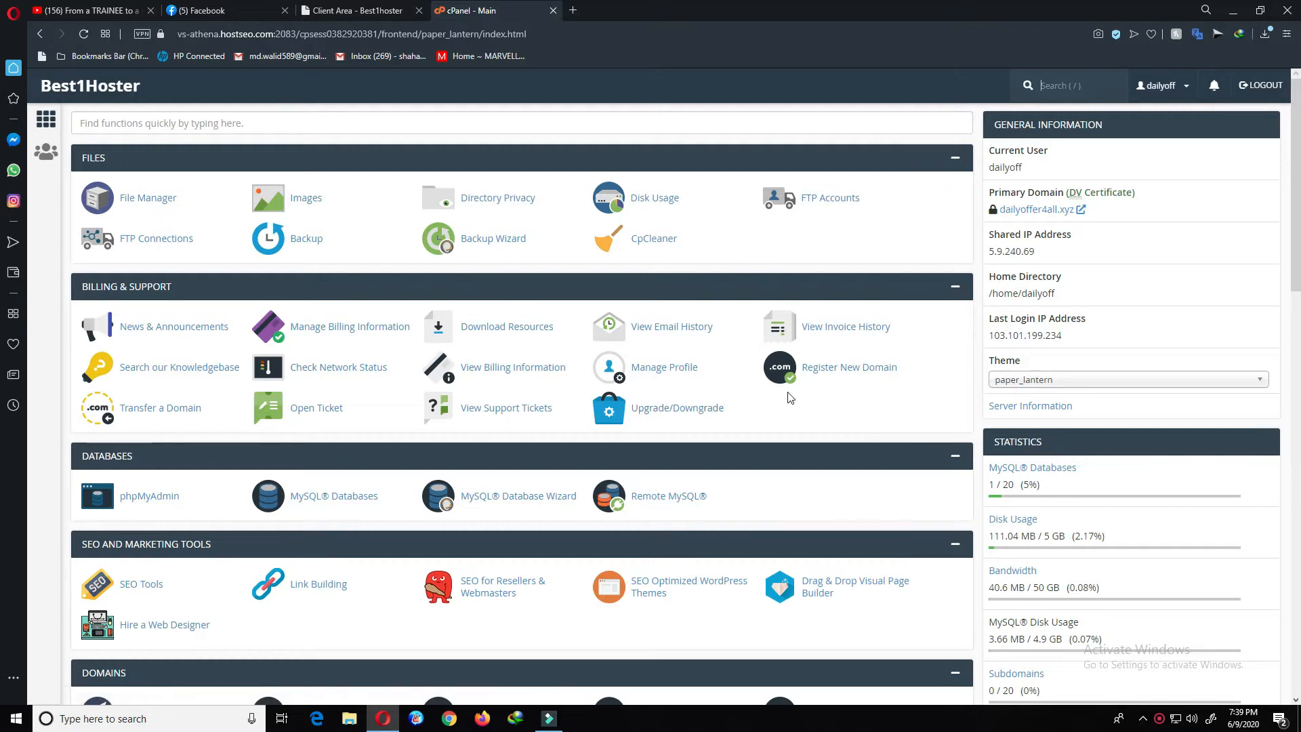
- Open the WordPress script page from the Softaculous Apps Installer section in cPanel
scroll(790, 397, "down", 3)
scroll(789, 397, "down", 8)
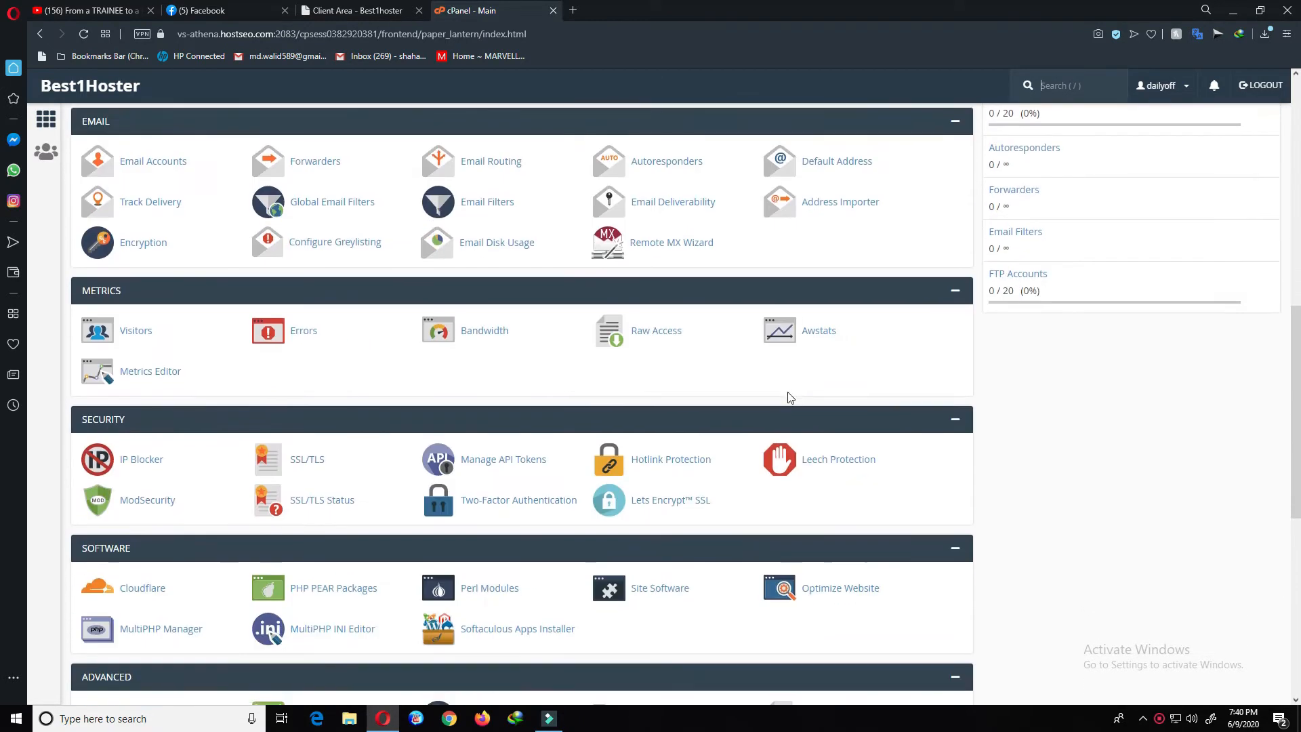
scroll(789, 398, "down", 4)
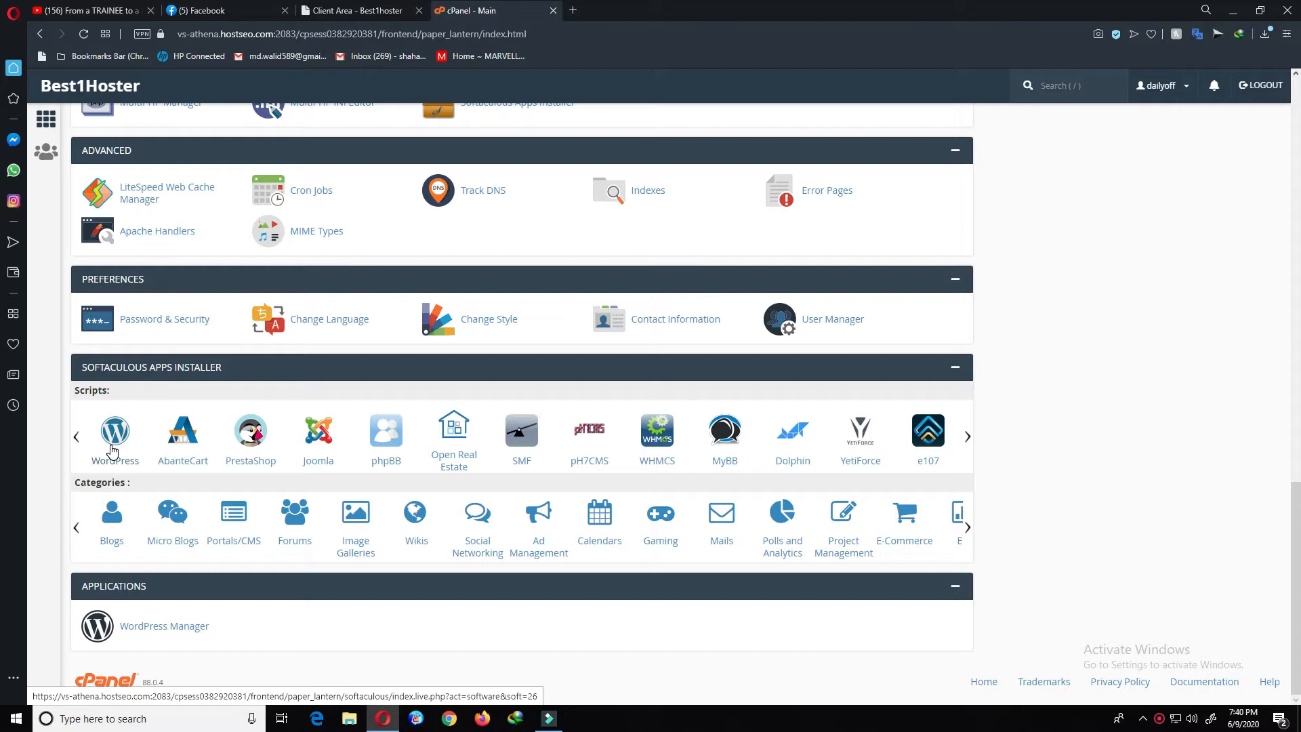
left_click(112, 451)
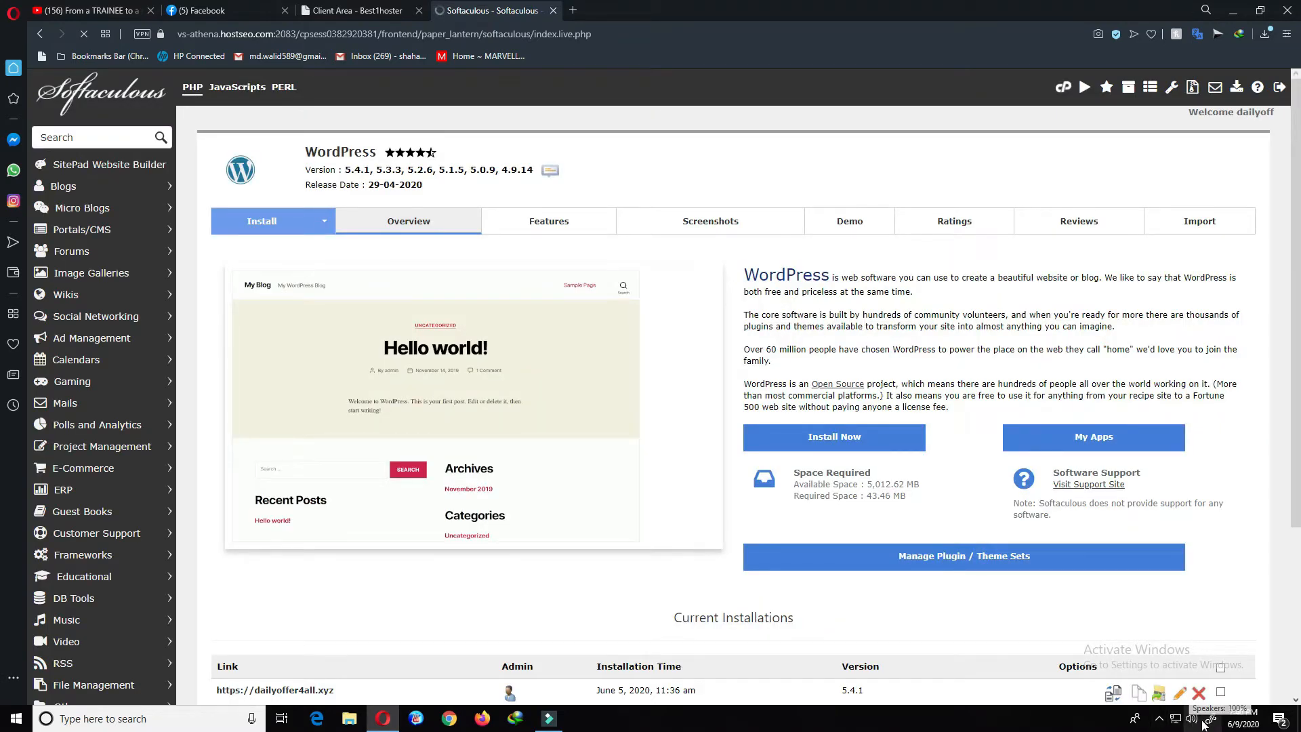
left_click(1160, 720)
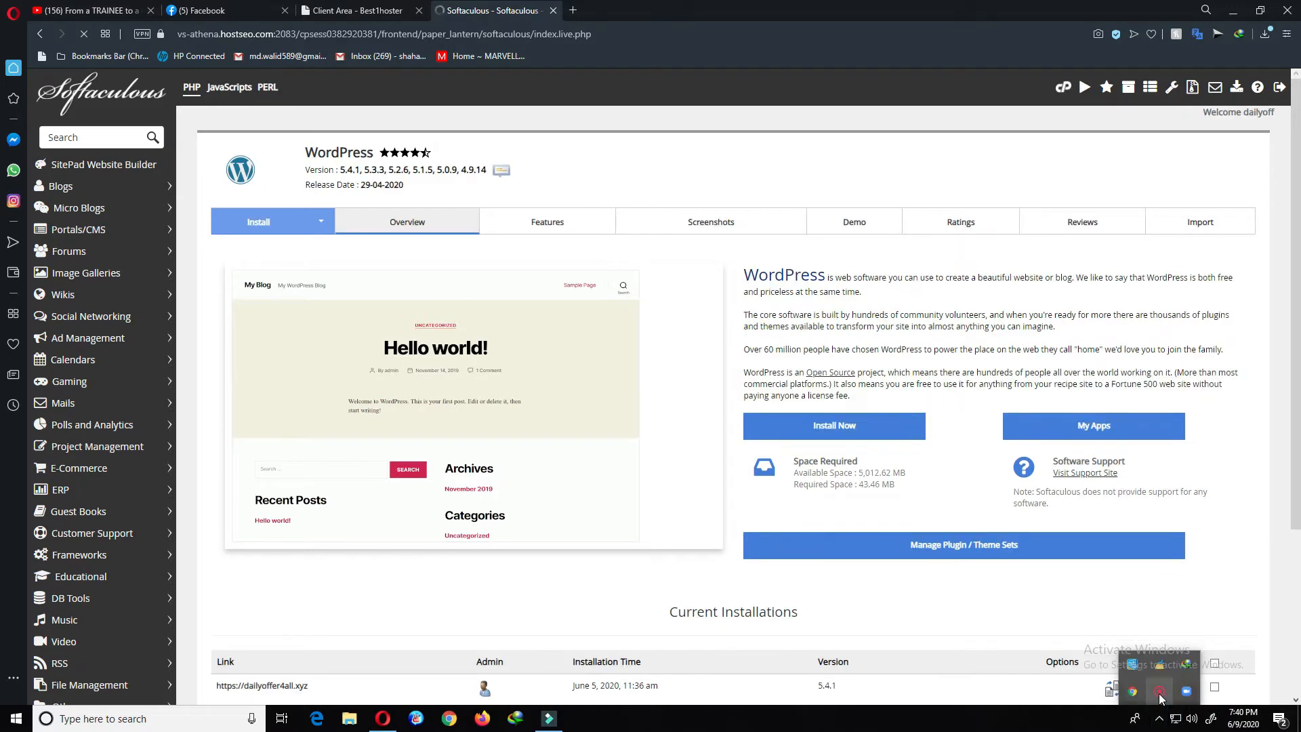
right_click(1159, 690)
left_click(1212, 702)
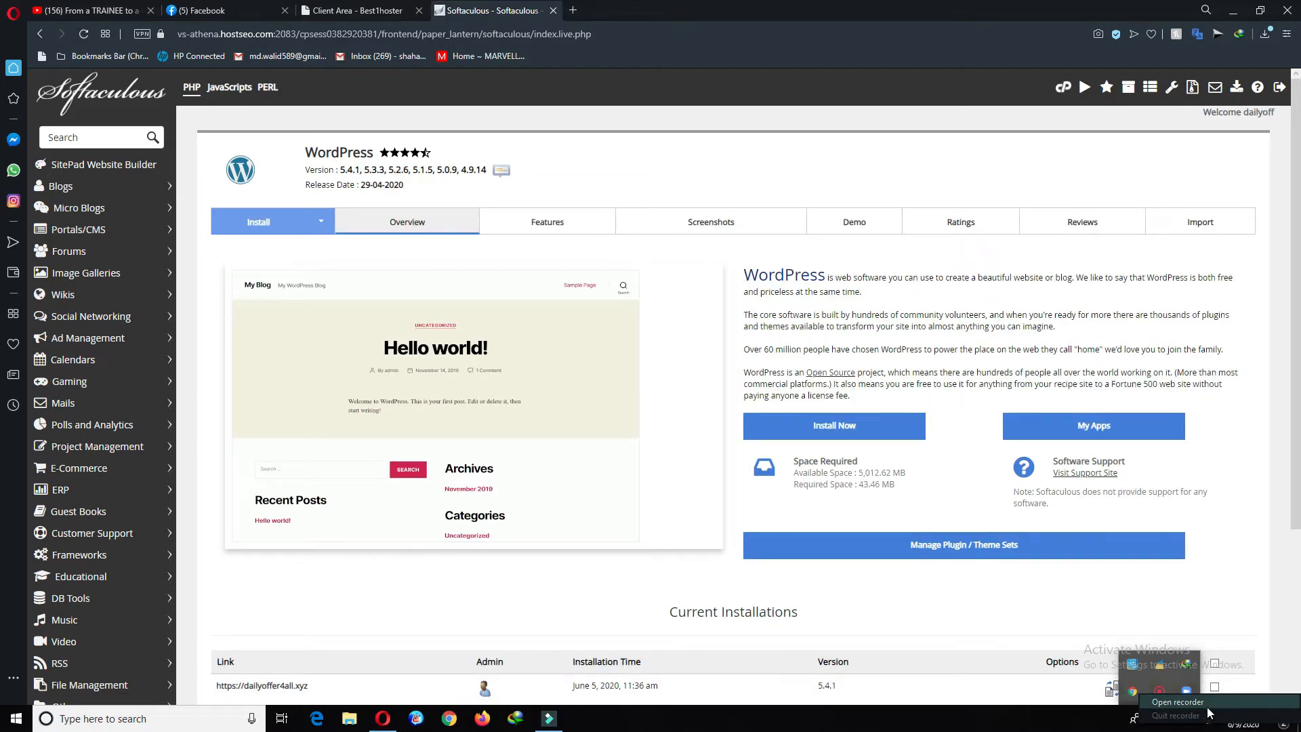
left_click(1117, 690)
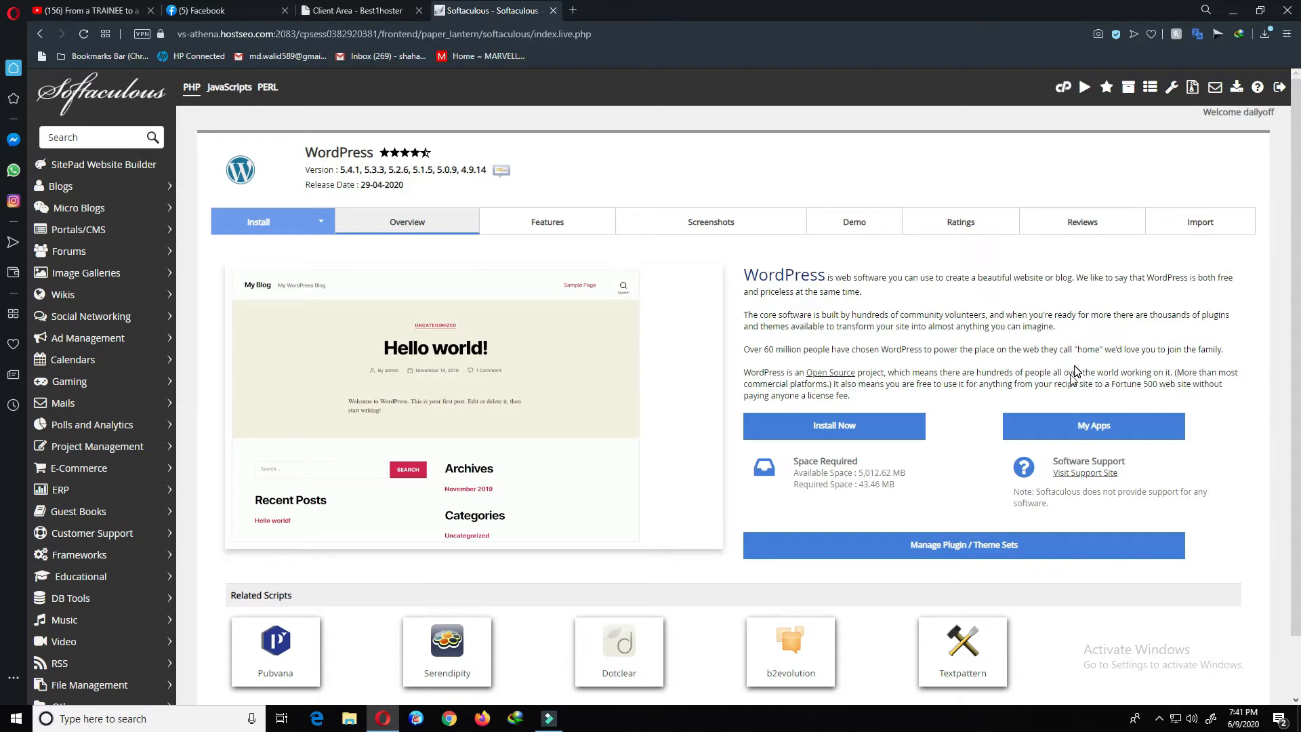
- Start a new WordPress installation with dailyoffer4all.xyz as the installation domain
left_click(834, 432)
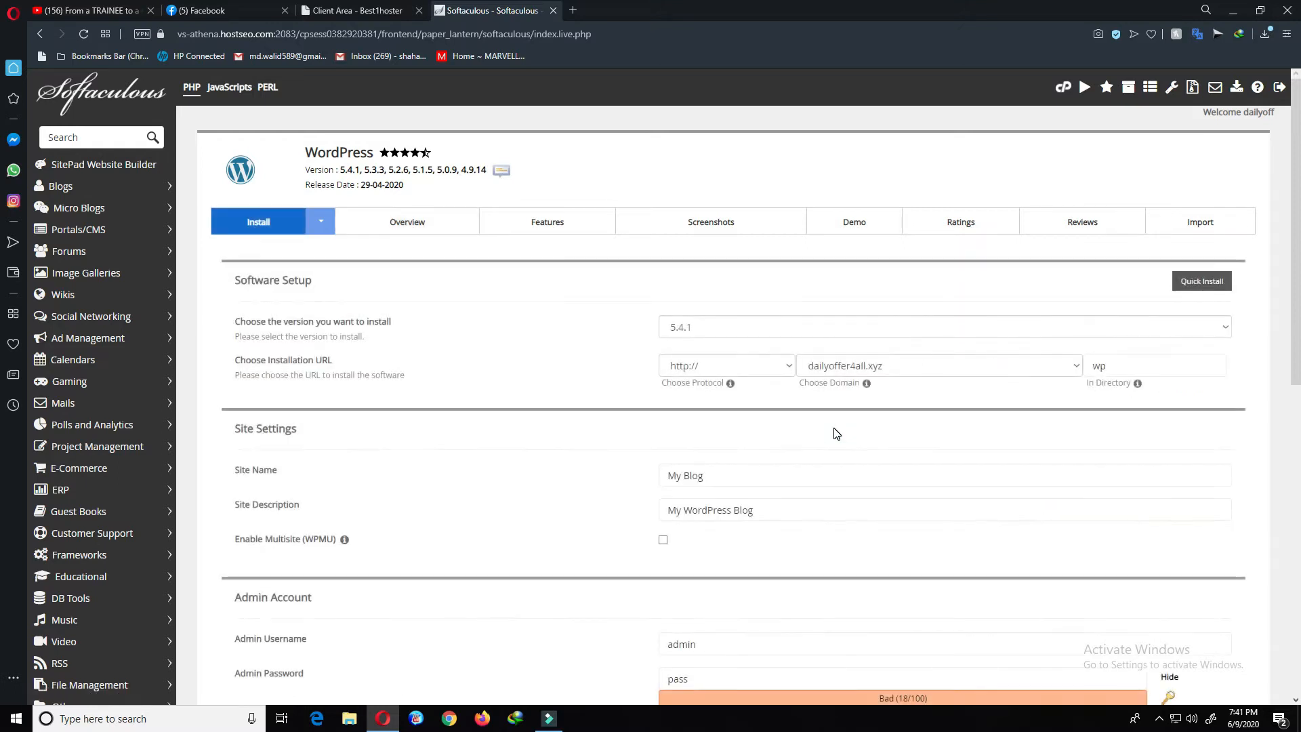
left_click(903, 368)
left_click(902, 368)
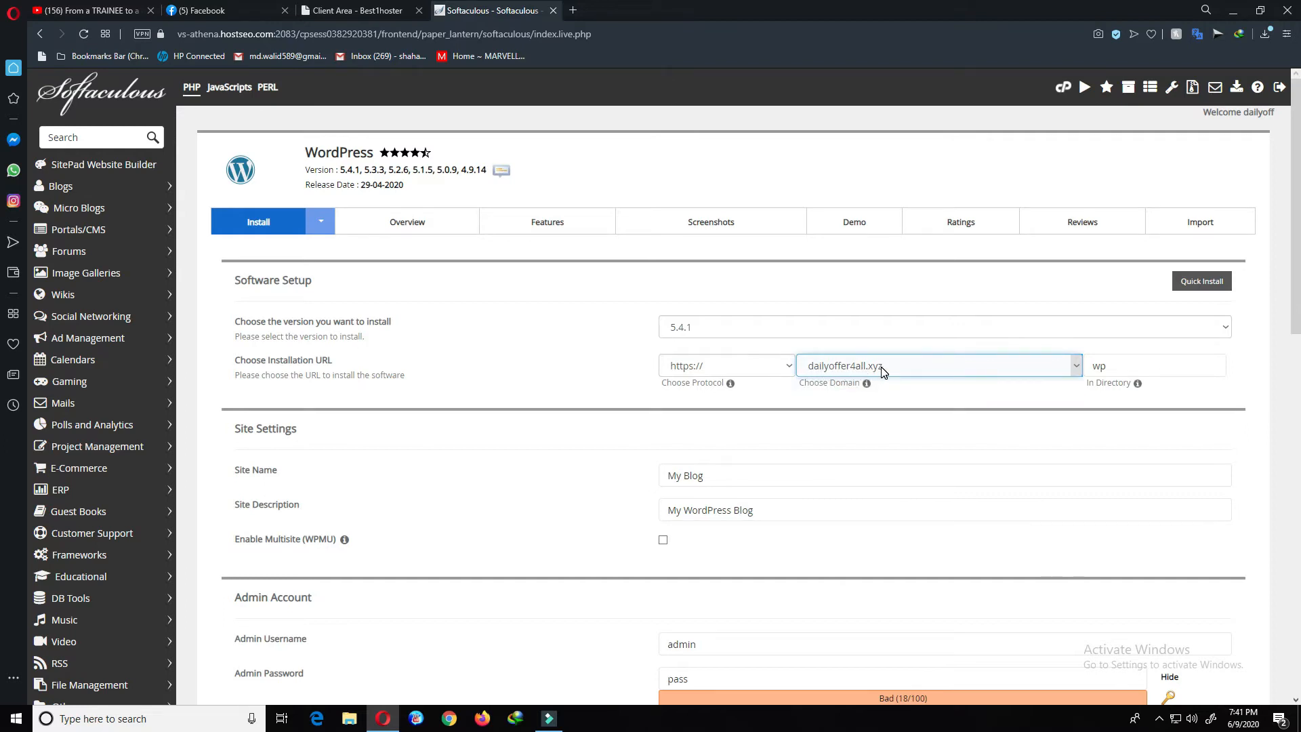
- Clear the installation directory so WordPress installs directly at the domain root
left_click(1092, 361)
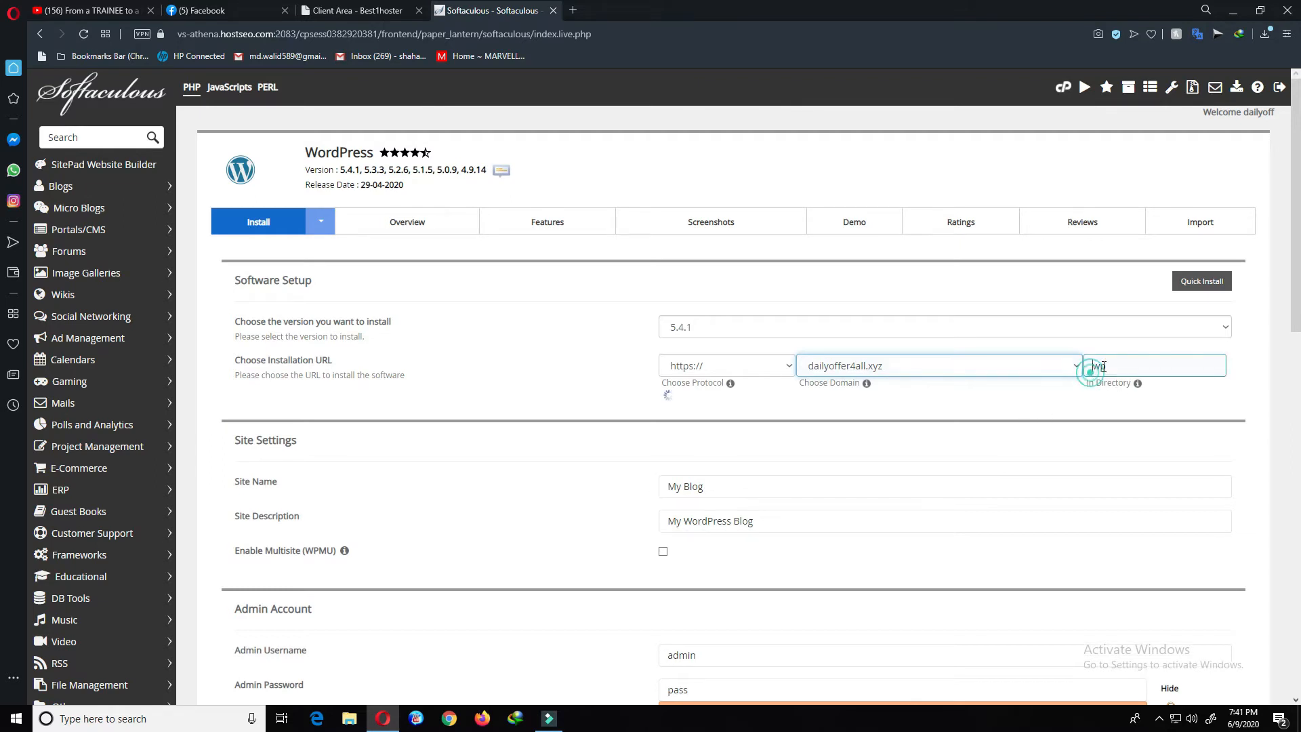
left_click(1105, 410)
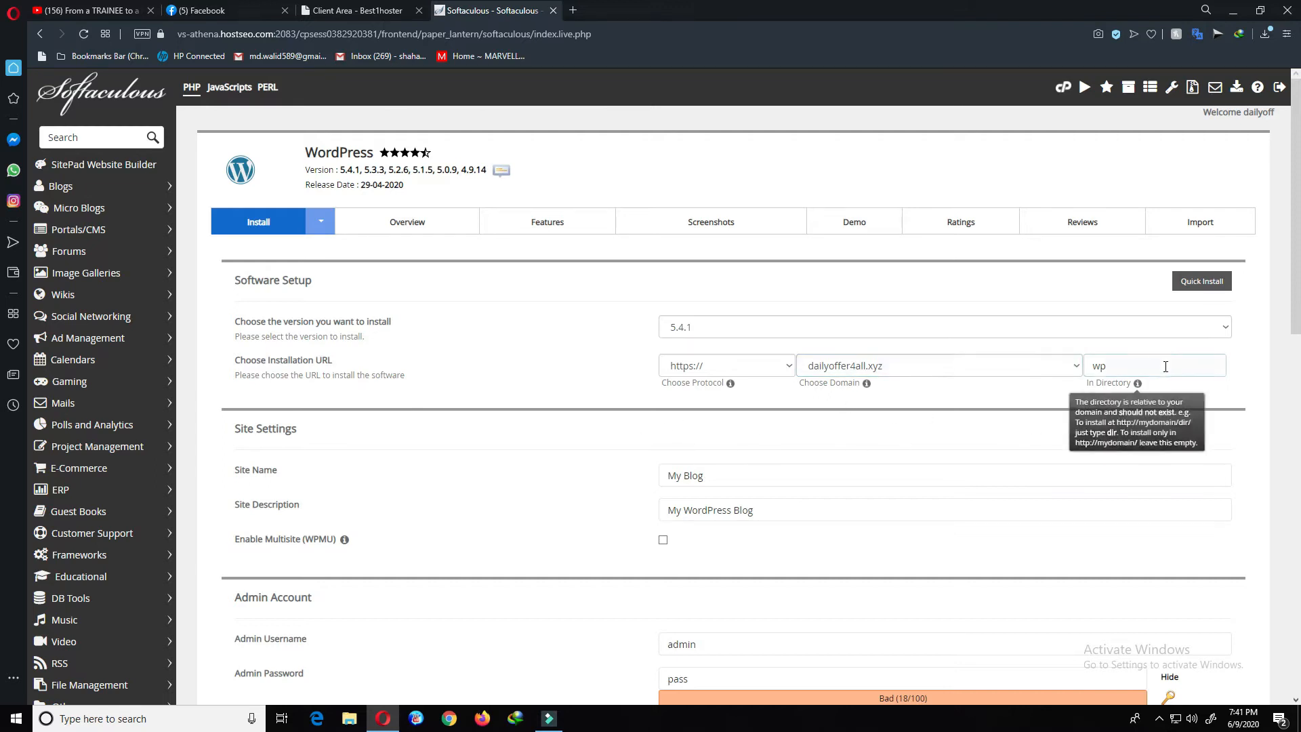
left_click(1100, 367)
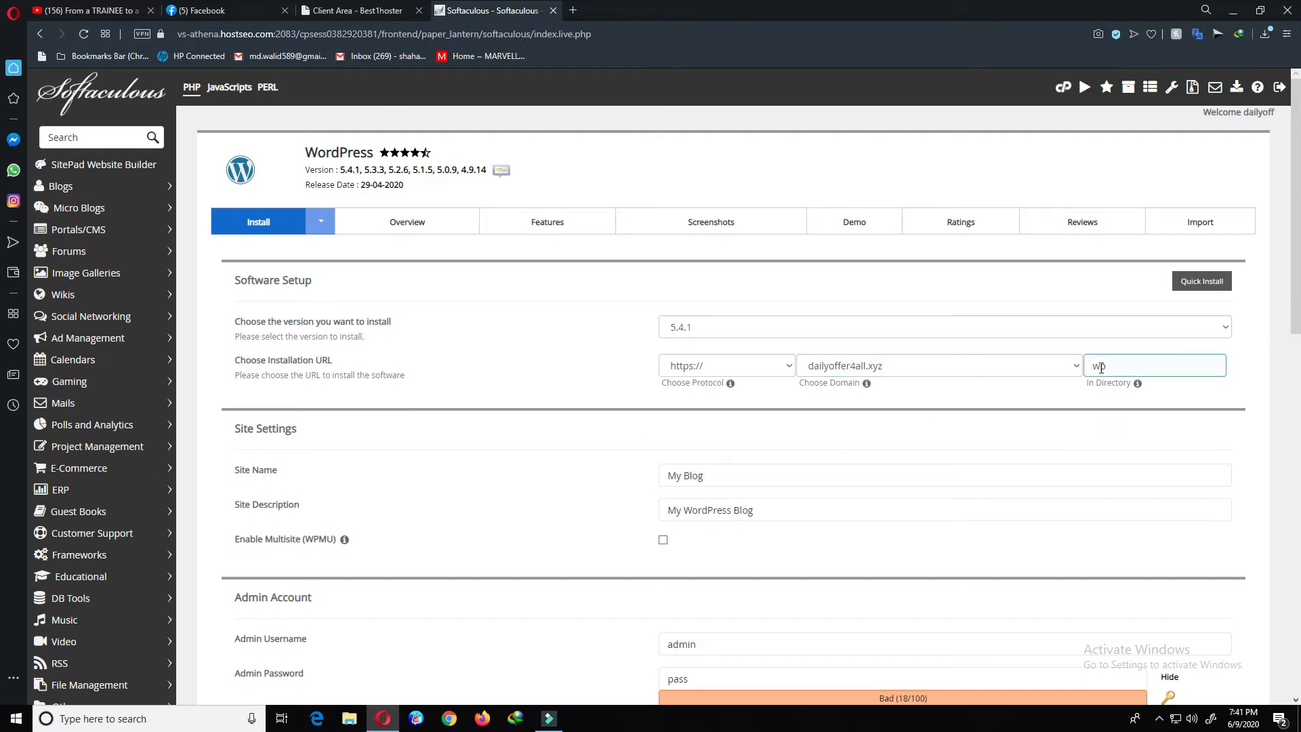
double_click(1101, 367)
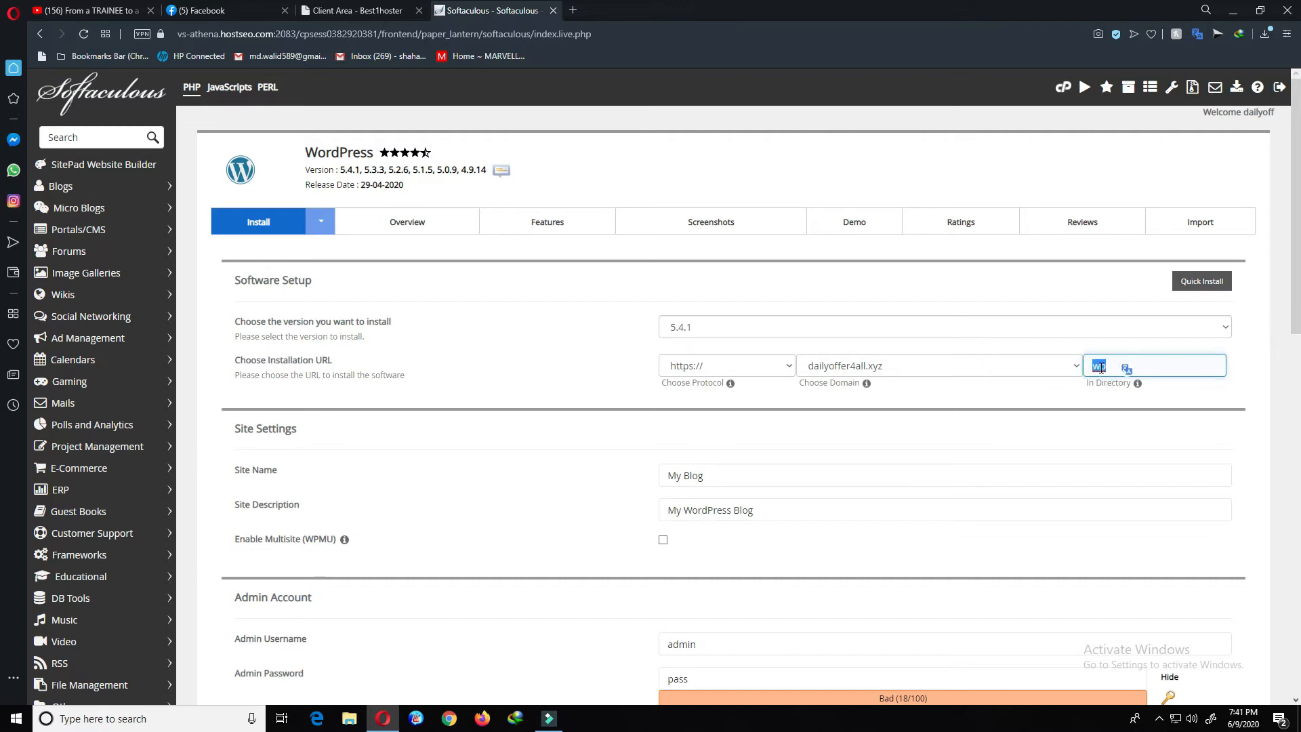
key("BackSpace")
left_click(1023, 407)
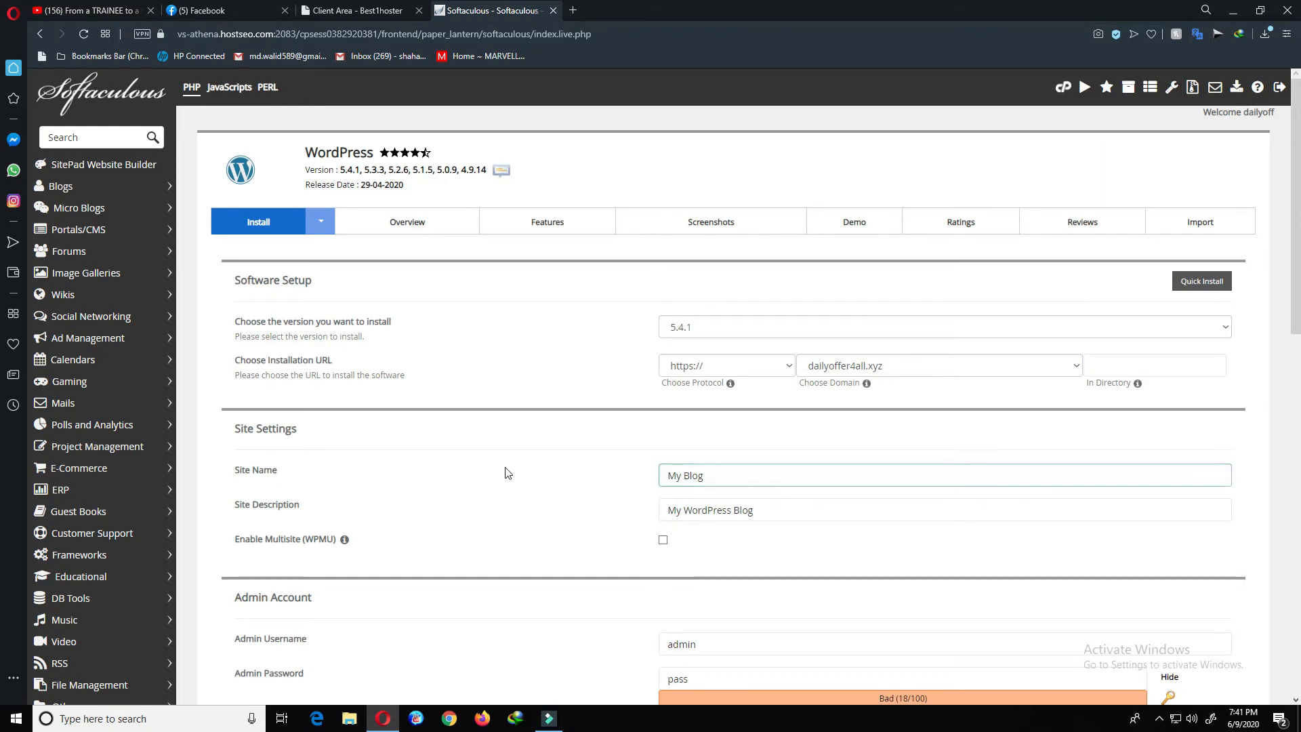
- Set the site name to "Demo" and the site description to "Demo site"
scroll(711, 479, "down", 2)
left_click(724, 342)
left_click_drag(723, 342, 613, 358)
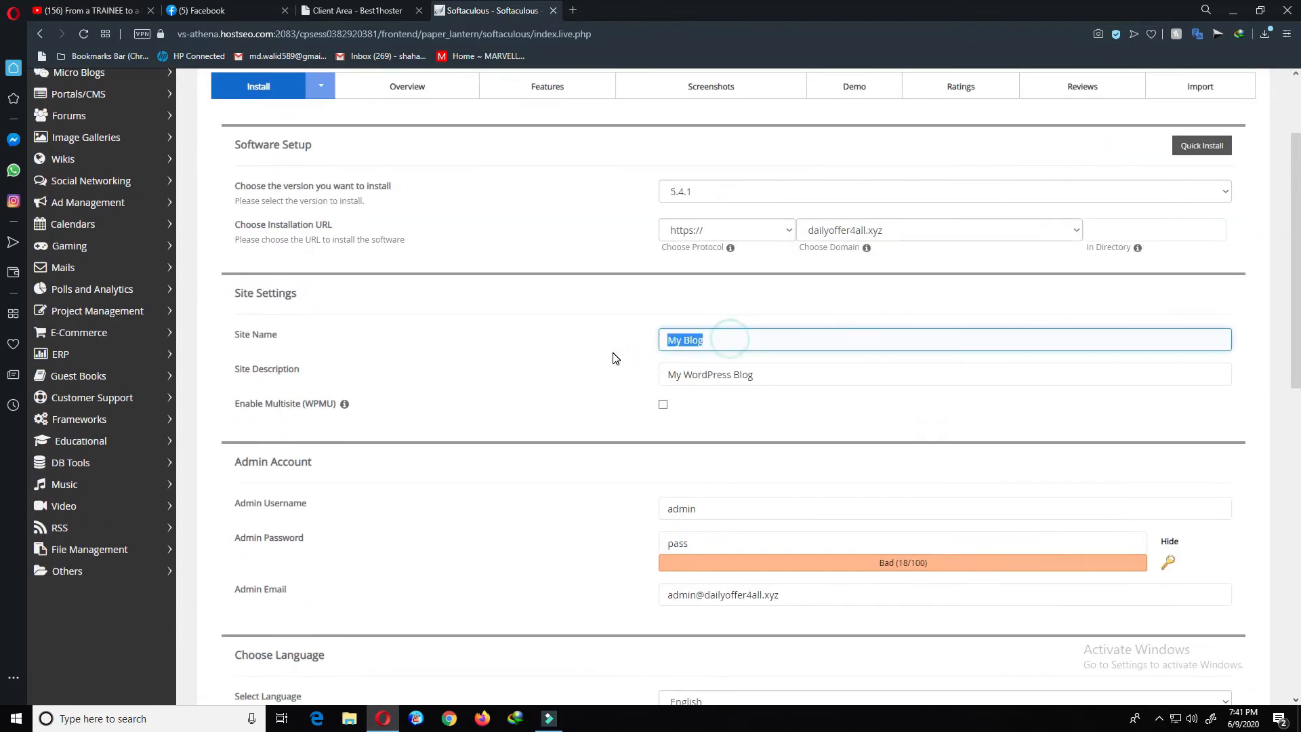
type("Demo")
key("Tab")
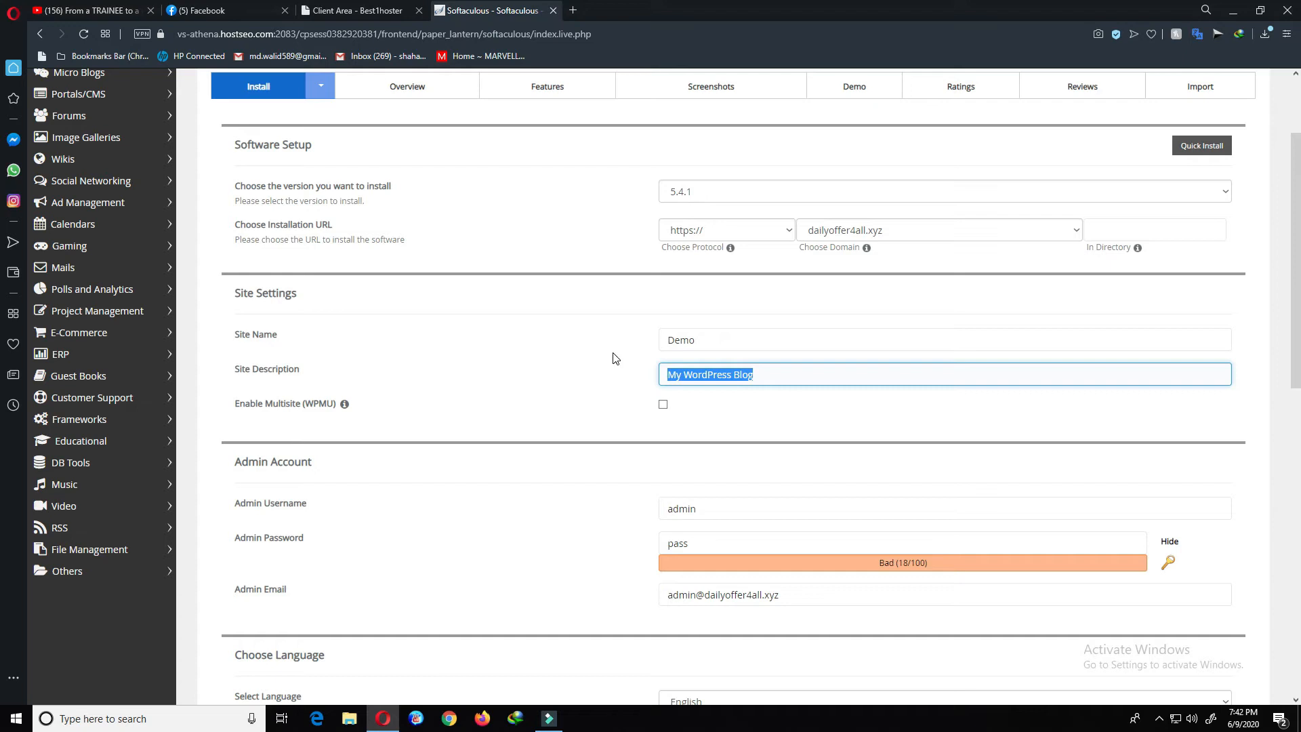
type("D")
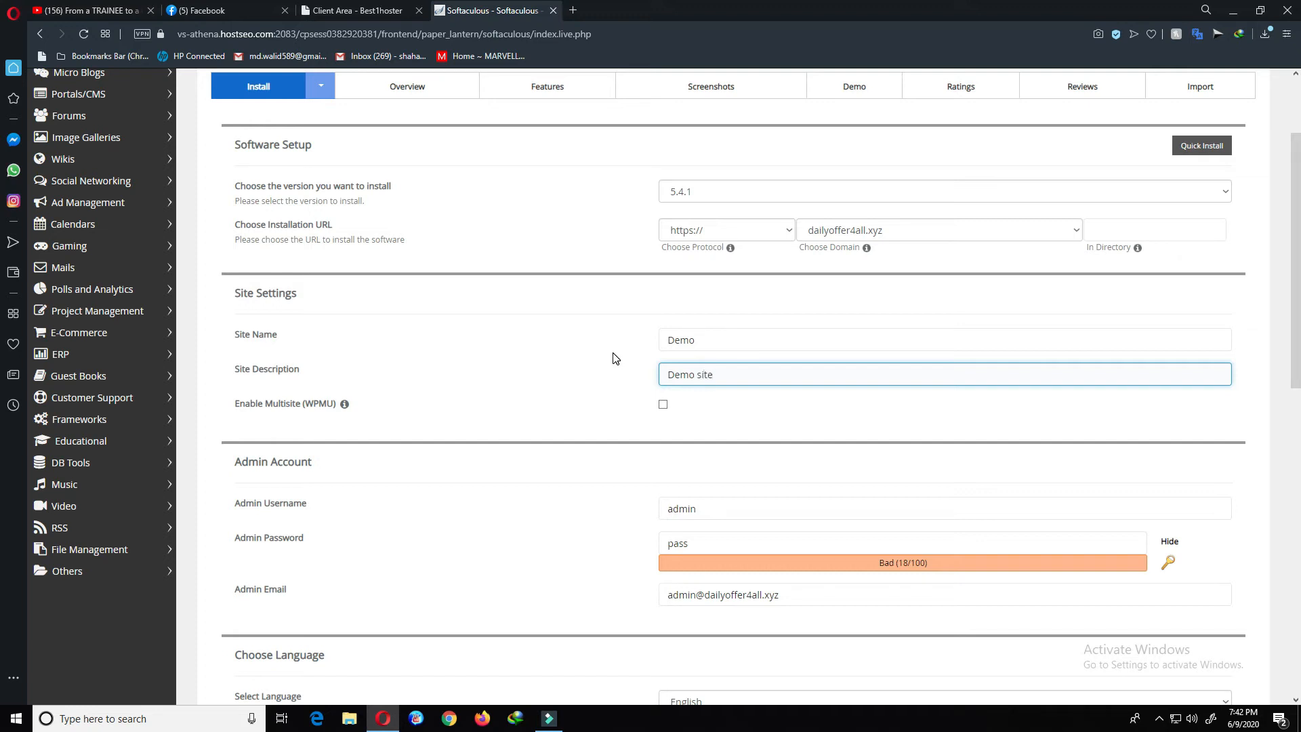
type("emo site")
- Keep admin as the admin username and enter a new admin account password
scroll(407, 461, "down", 1)
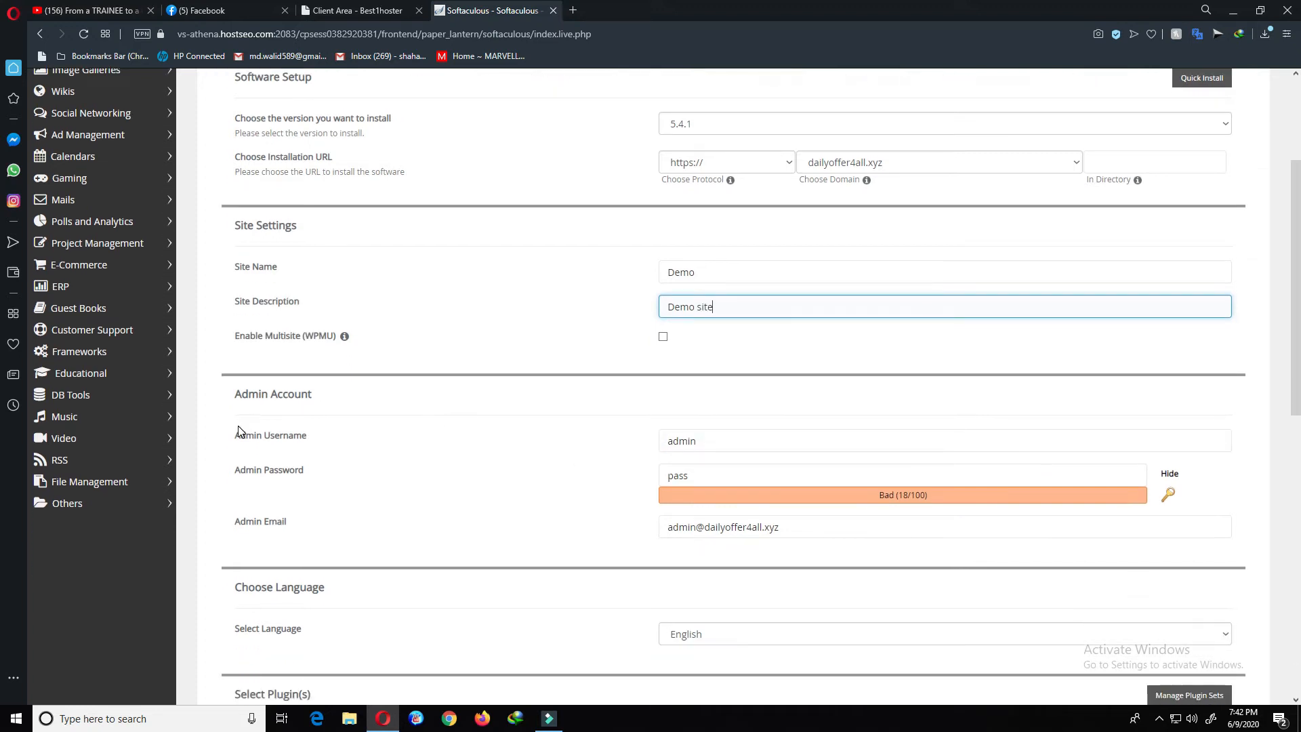
left_click(813, 438)
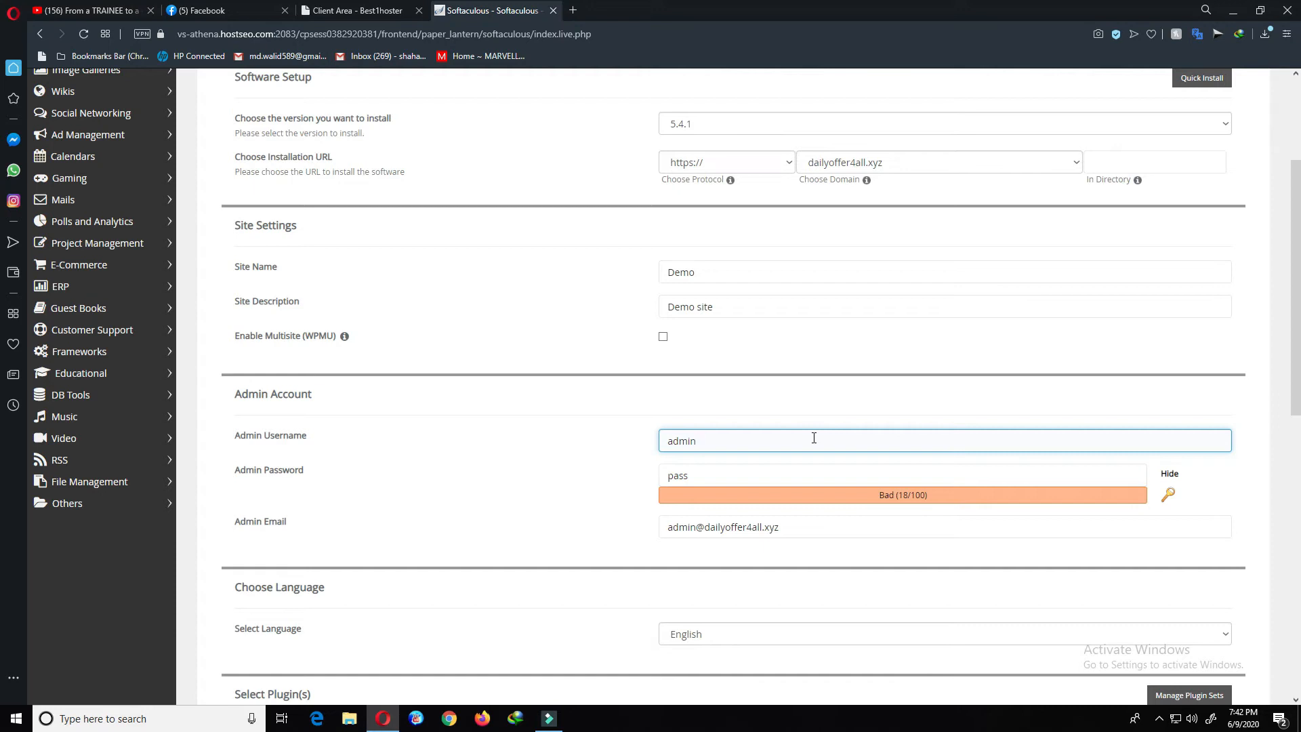
left_click(857, 483)
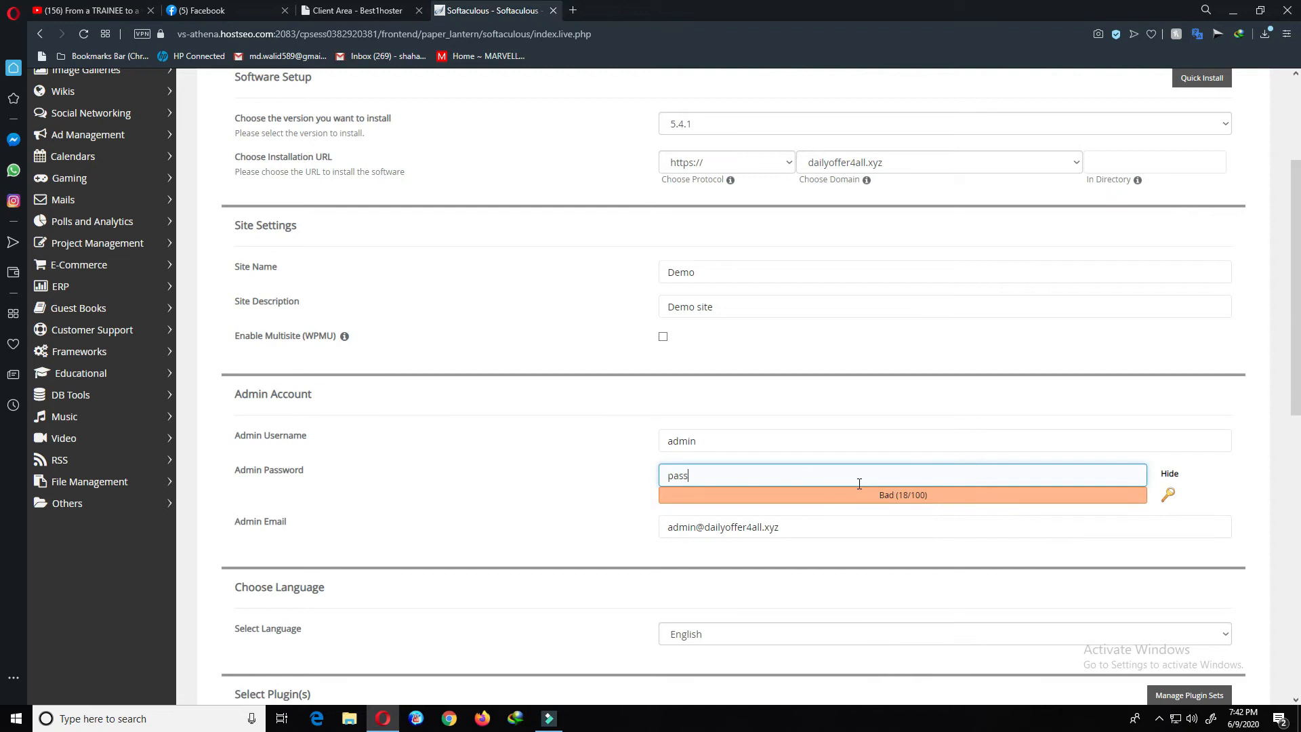
type("password")
left_click(865, 563)
- Install WordPress with the remaining options at their defaults and open the new site's administrative URL
scroll(837, 601, "down", 2)
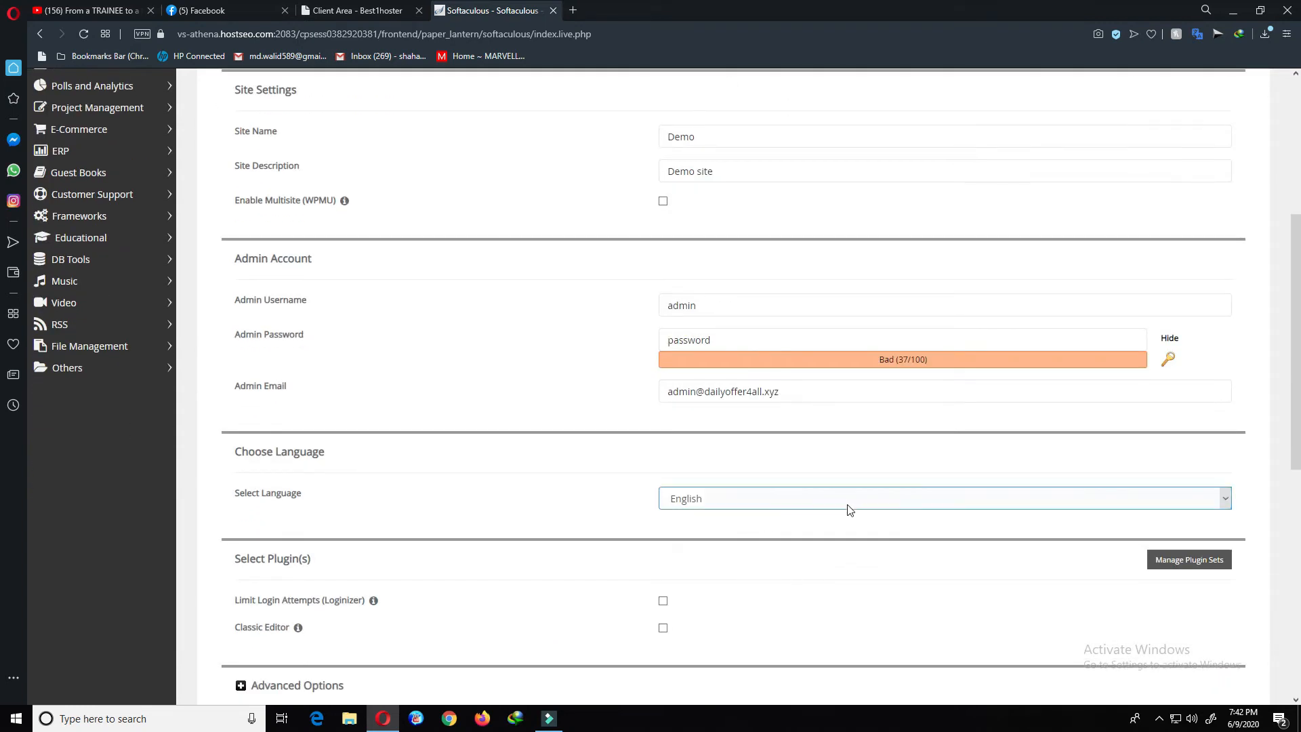
scroll(832, 487, "down", 1)
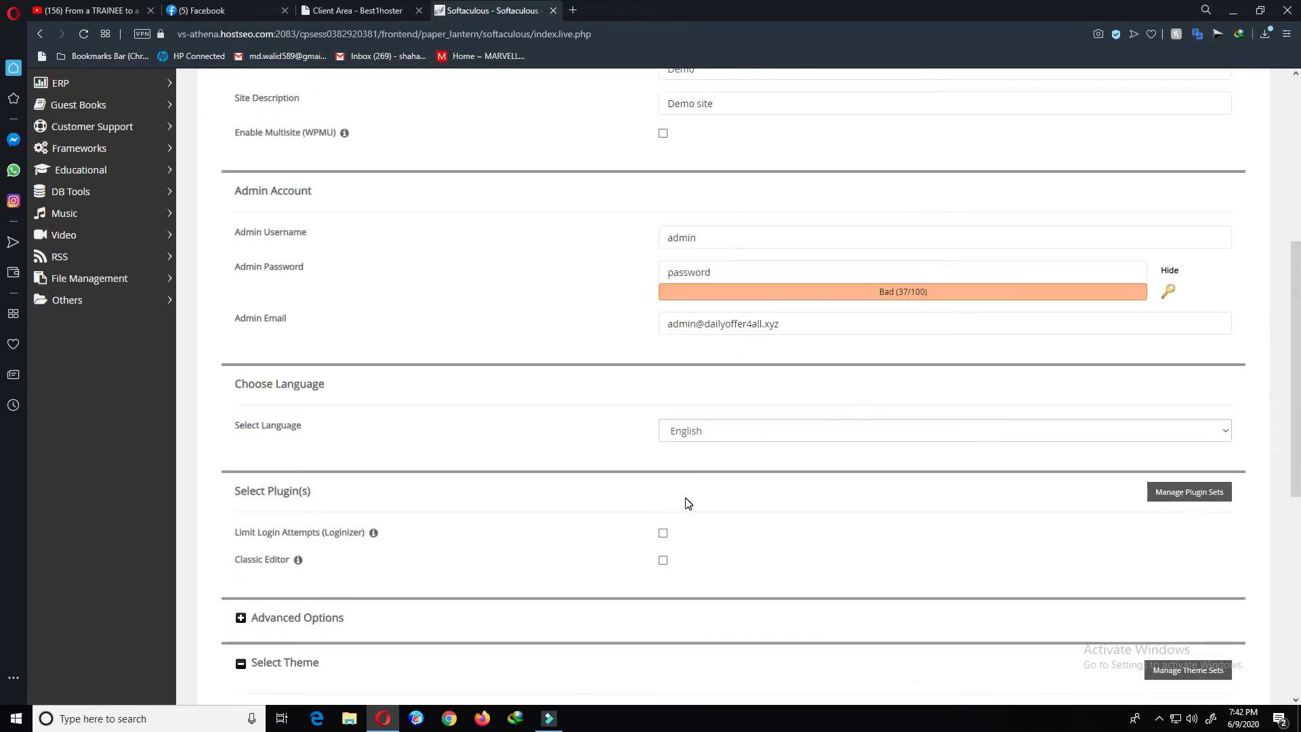
scroll(687, 503, "down", 7)
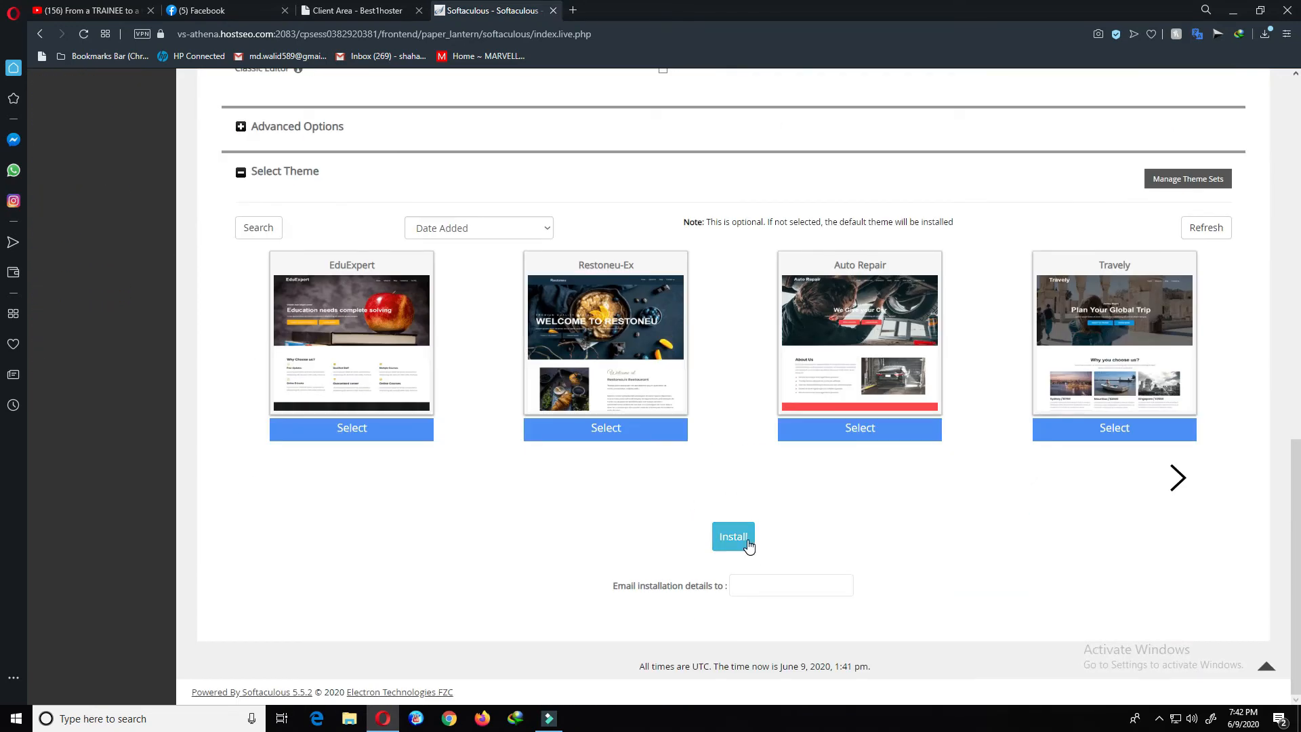
left_click(733, 537)
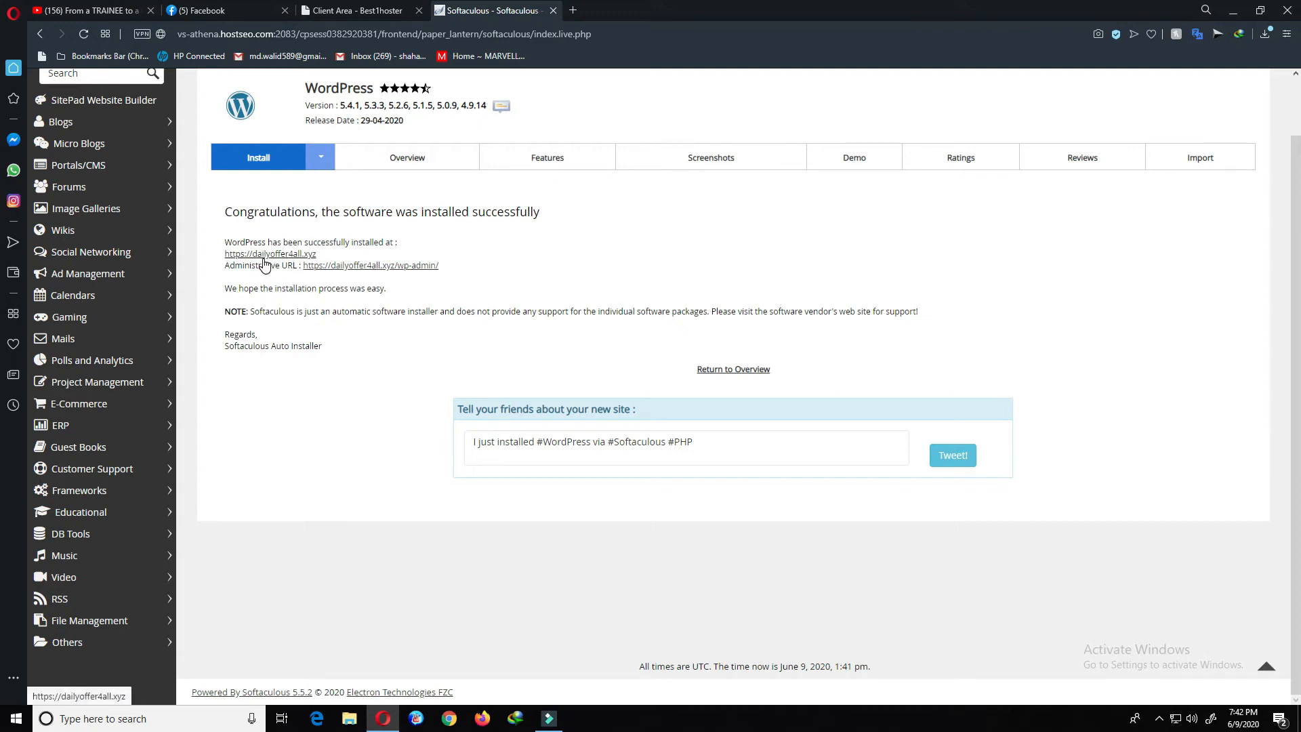
left_click(364, 265)
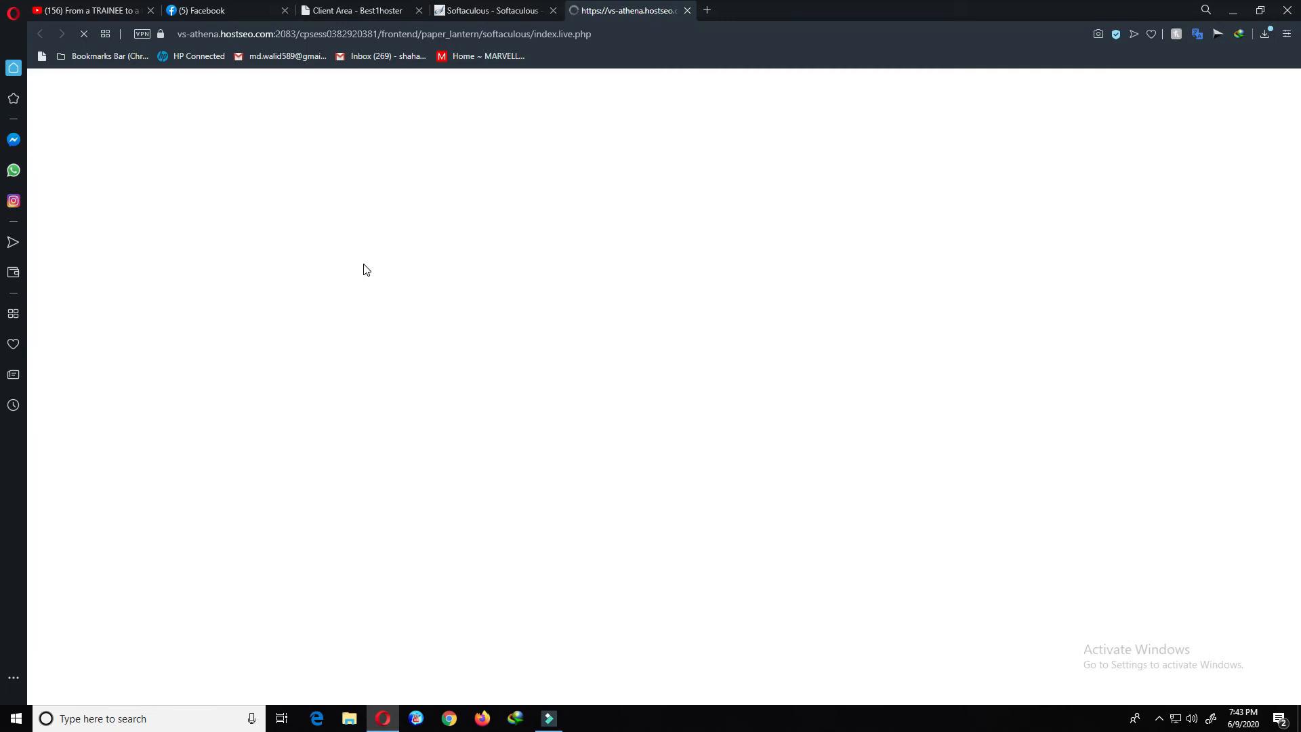
left_click(1158, 718)
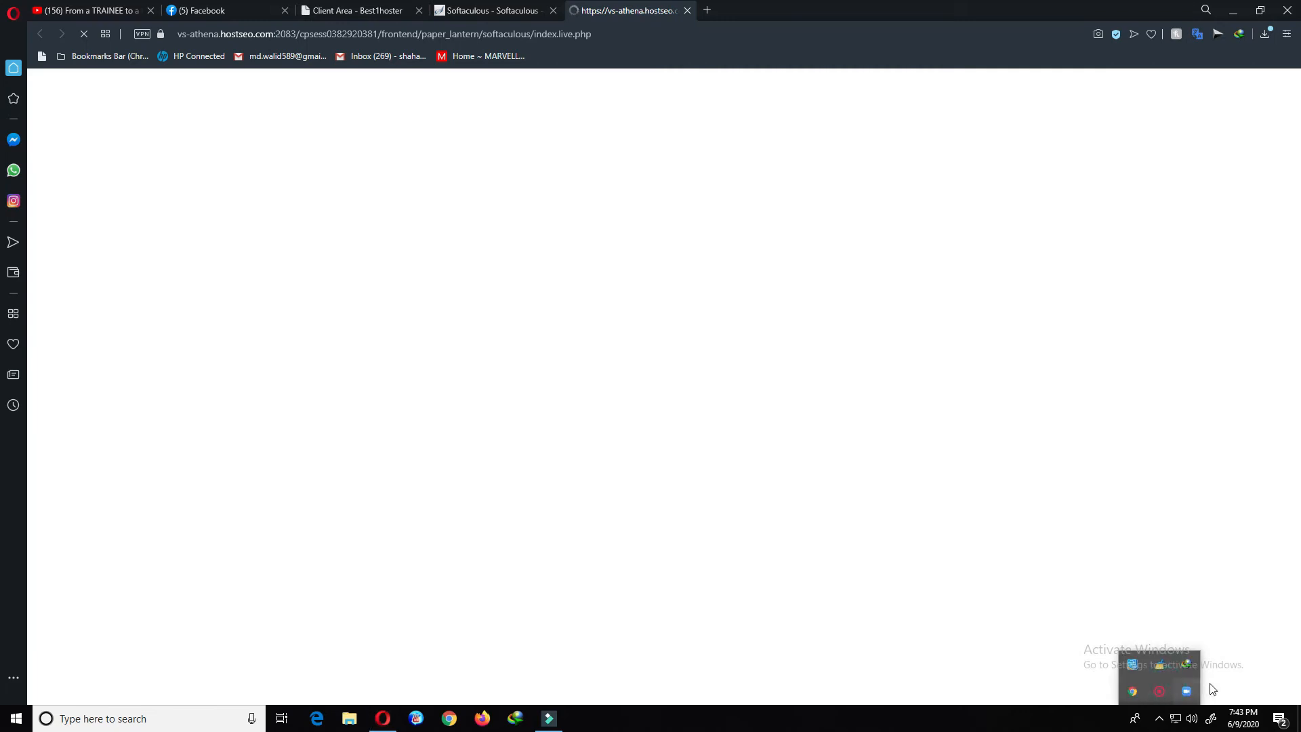
right_click(1193, 687)
left_click(1232, 692)
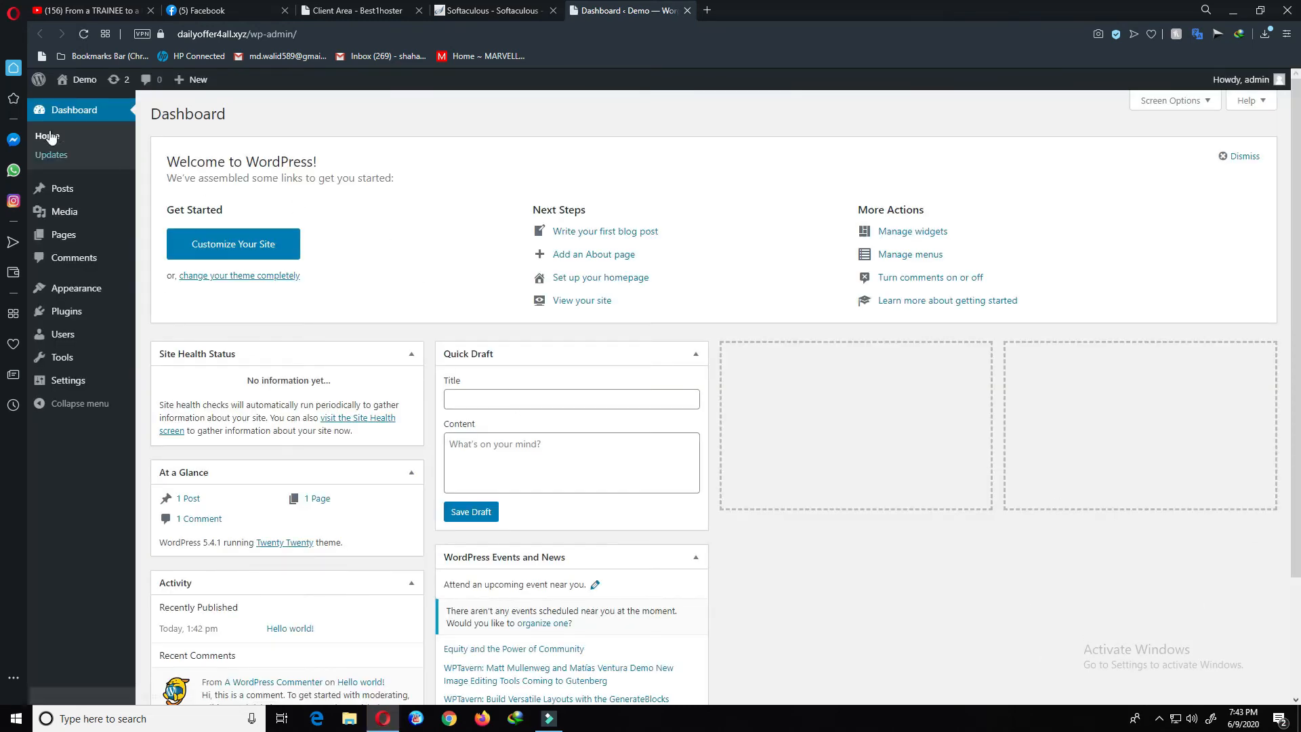
- Open the Demo site's front end in a new tab and look through its home page
mouse_move(81, 80)
right_click(84, 103)
left_click(109, 103)
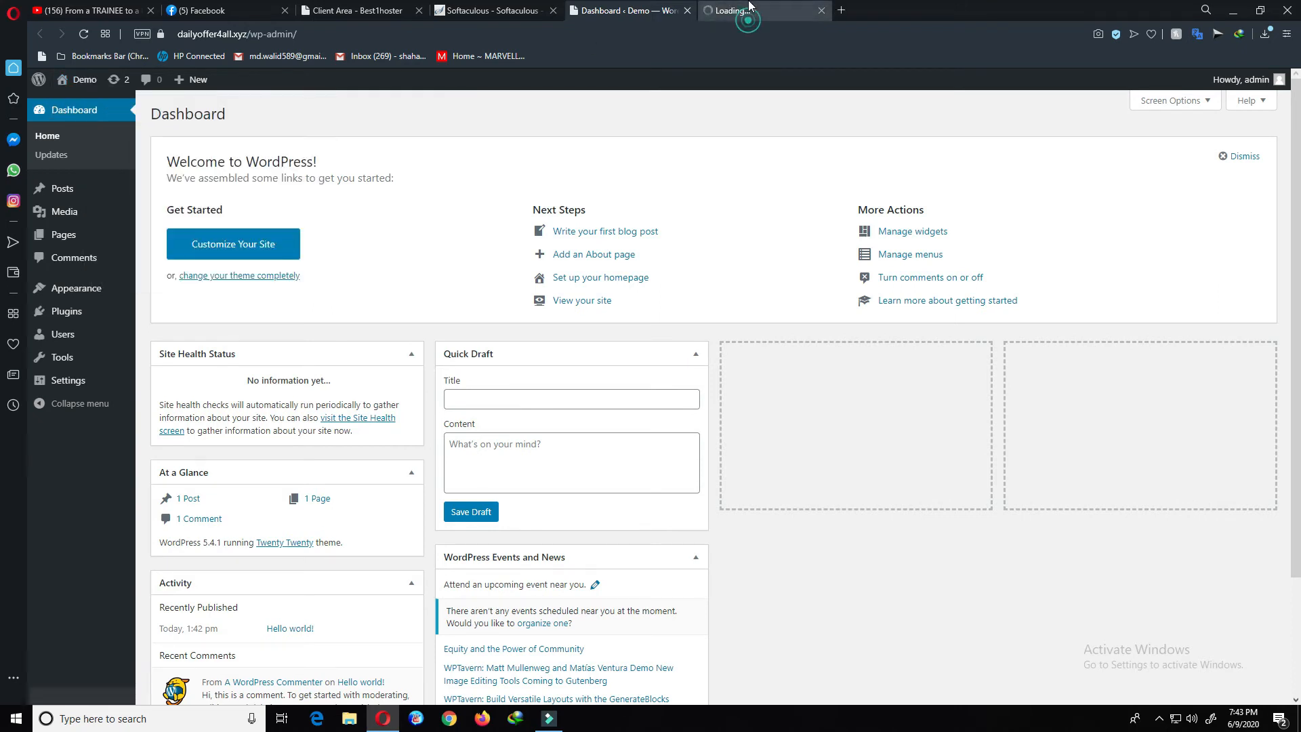
left_click(749, 8)
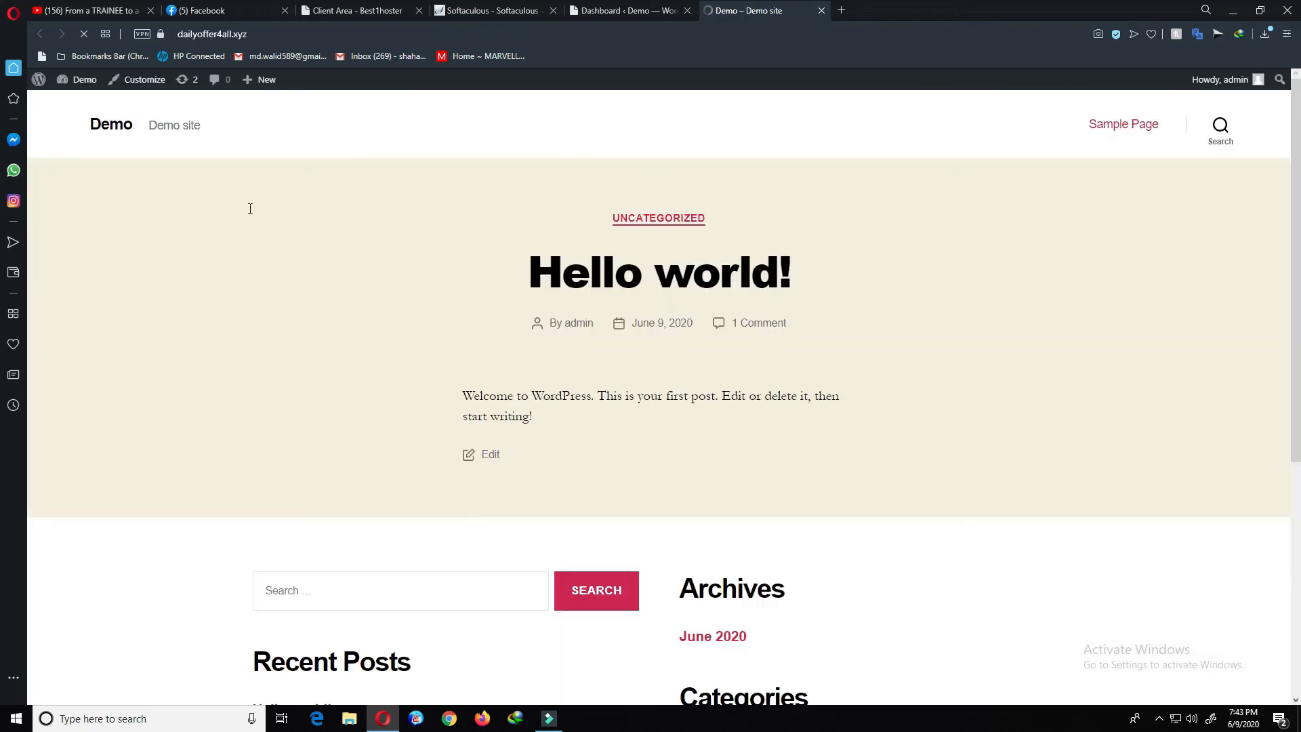
scroll(1080, 343, "down", 6)
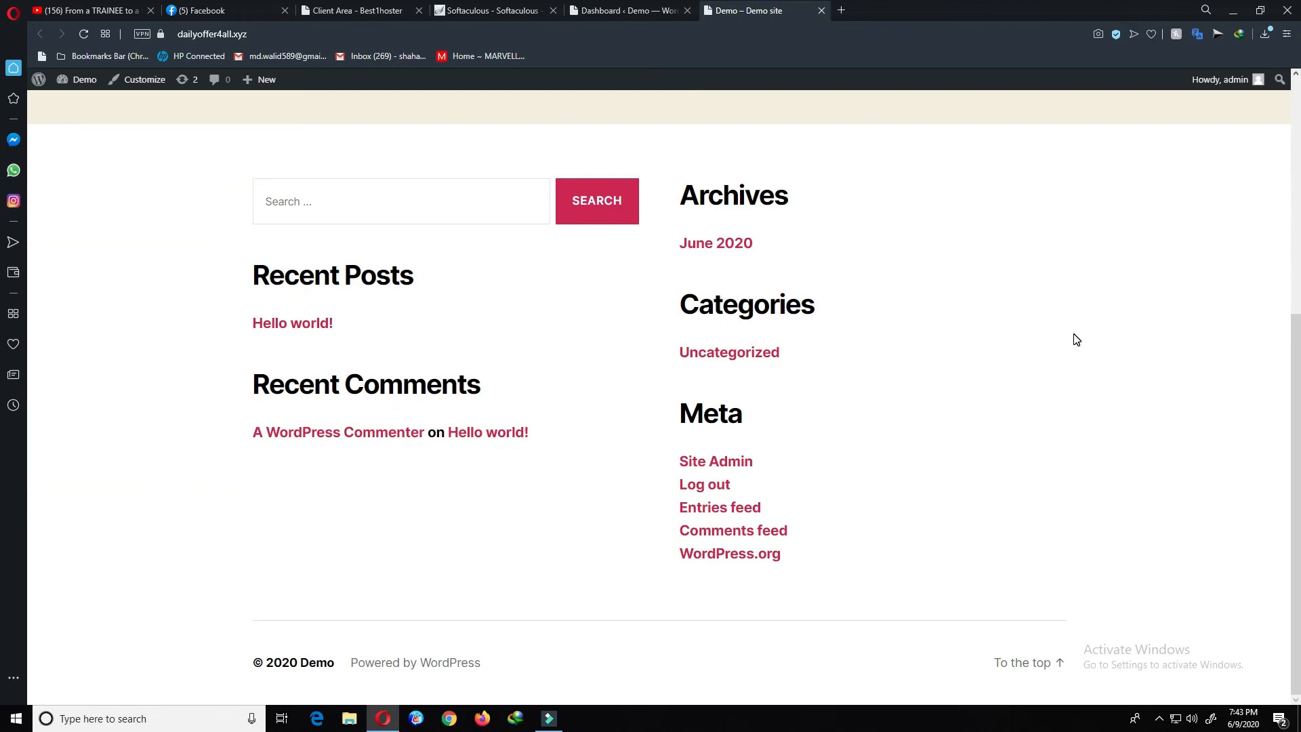
scroll(1076, 339, "up", 5)
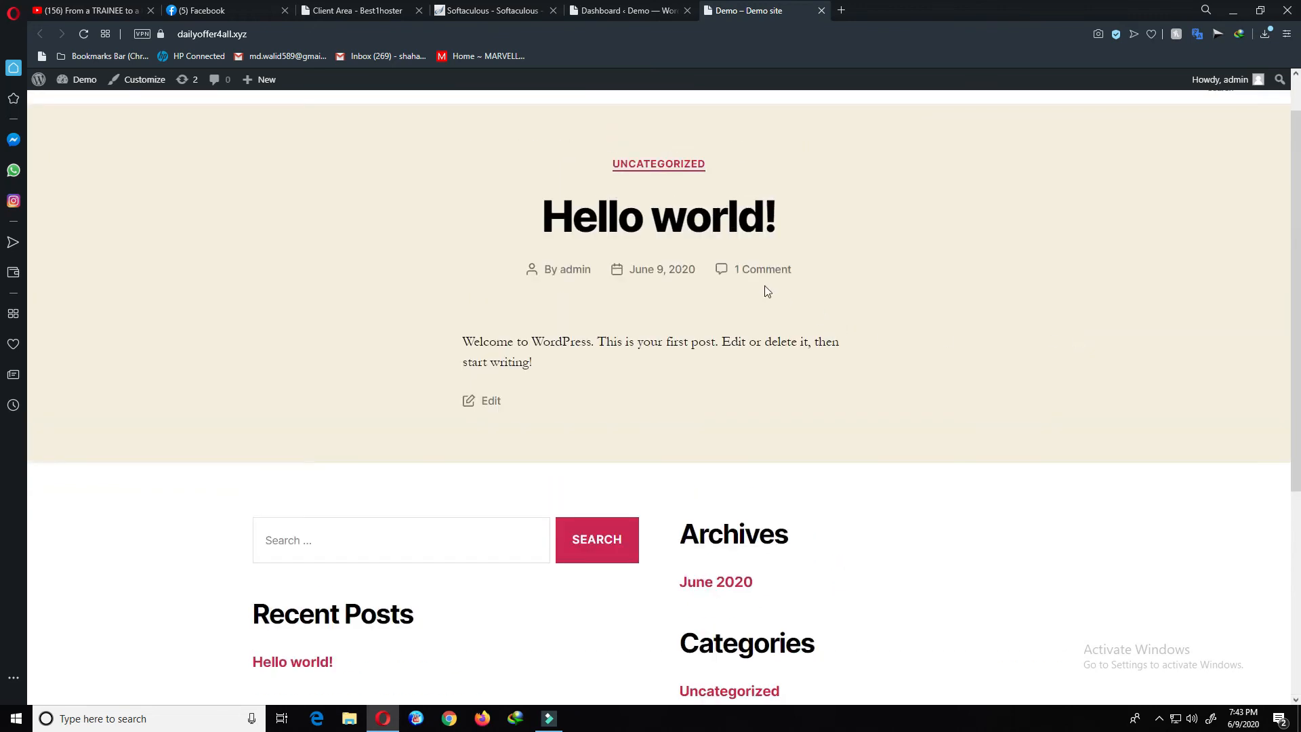
scroll(655, 329, "up", 1)
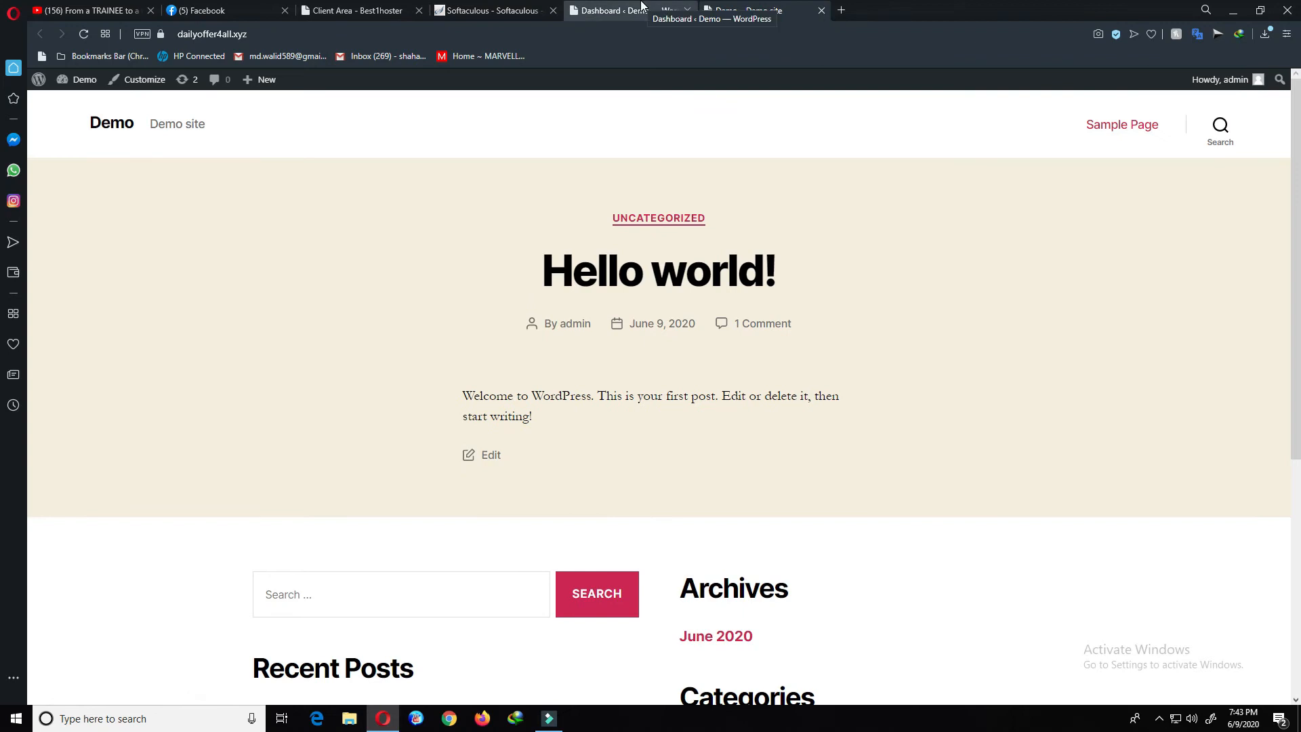
- Log out of the WordPress dashboard and submit the sign-in prompt with the username admin and the account password
left_click(641, 5)
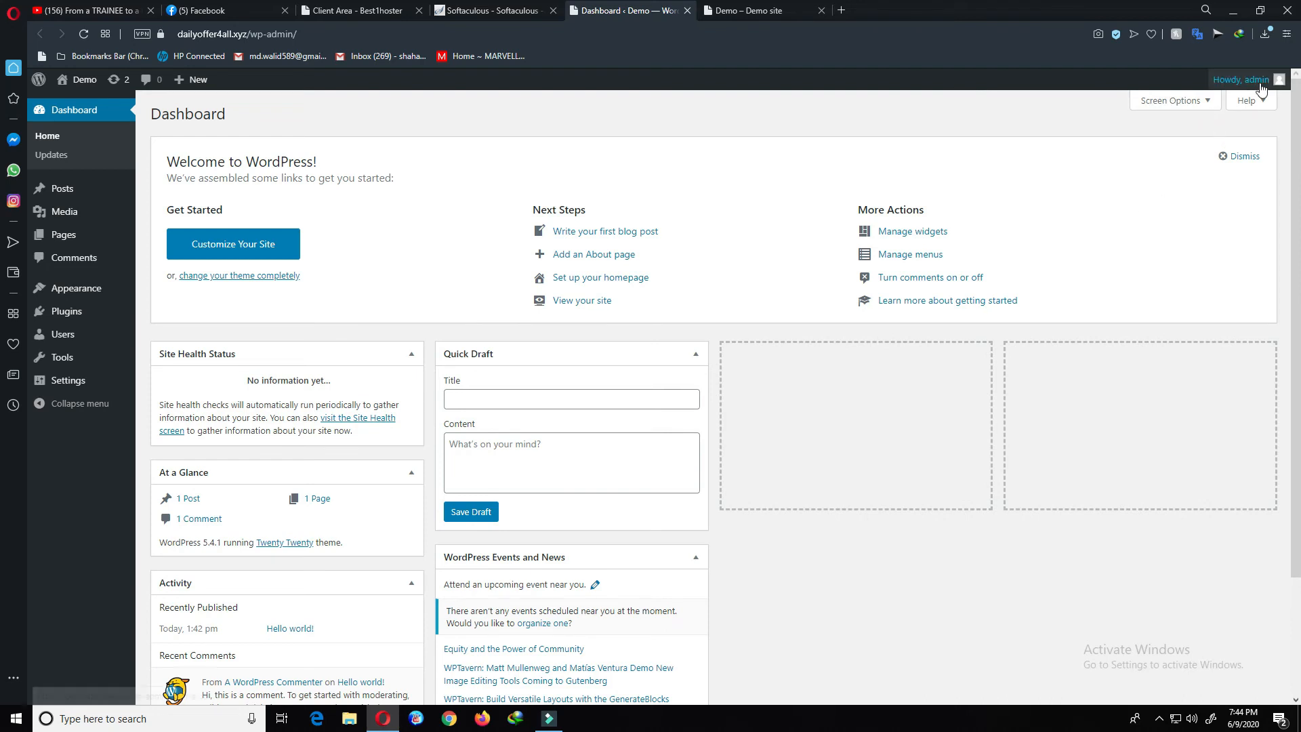
mouse_move(1260, 87)
left_click(1191, 156)
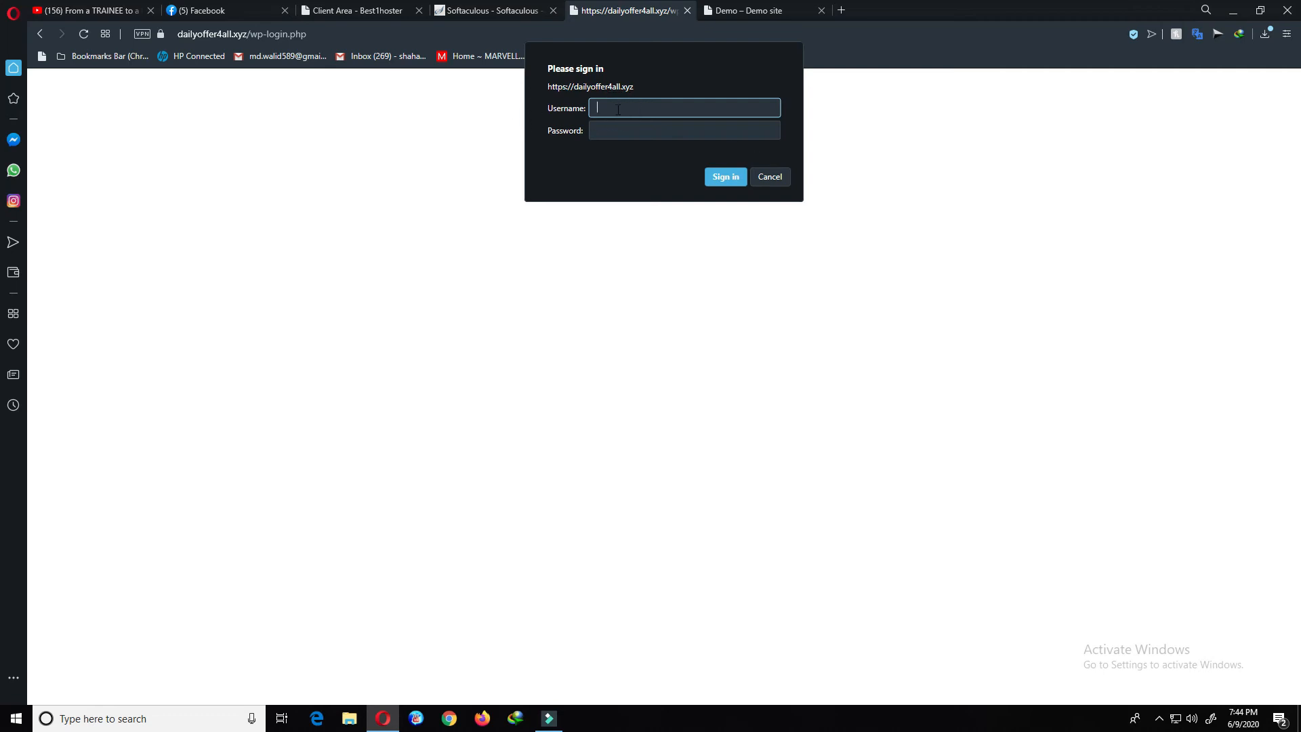
key("Tab")
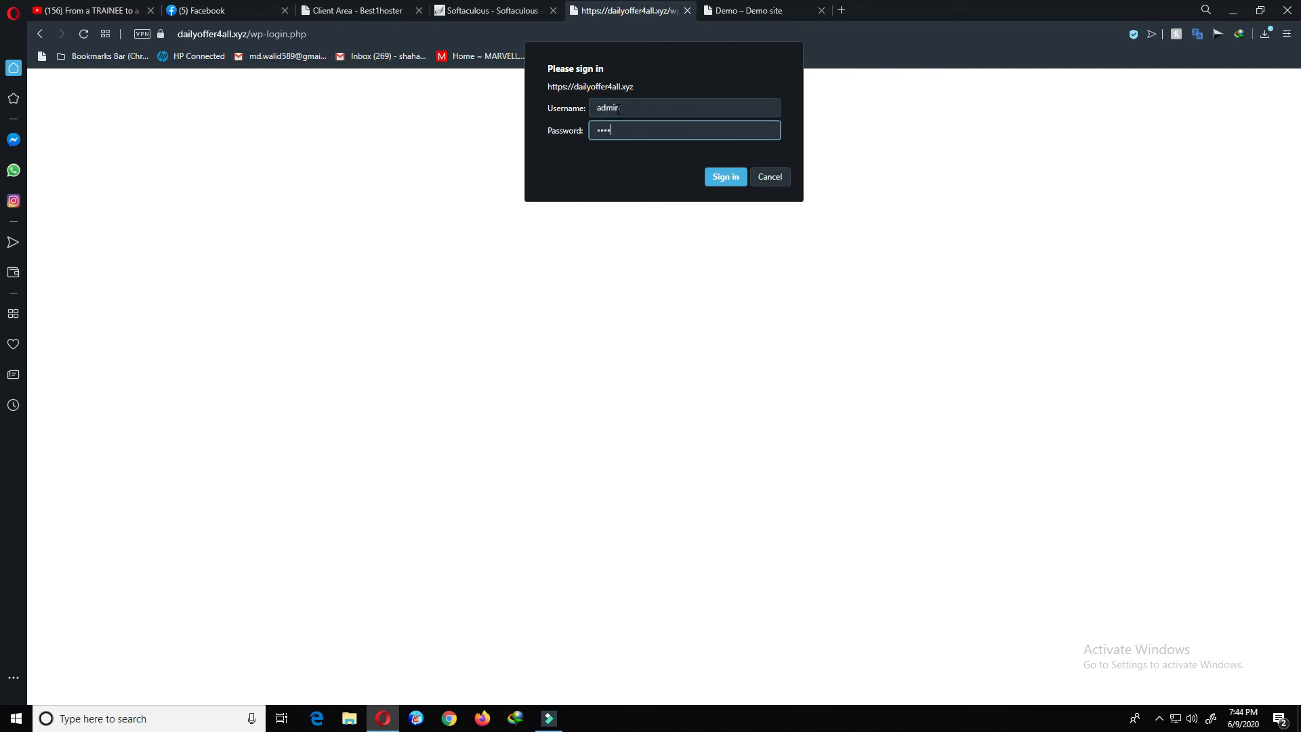
key("Return")
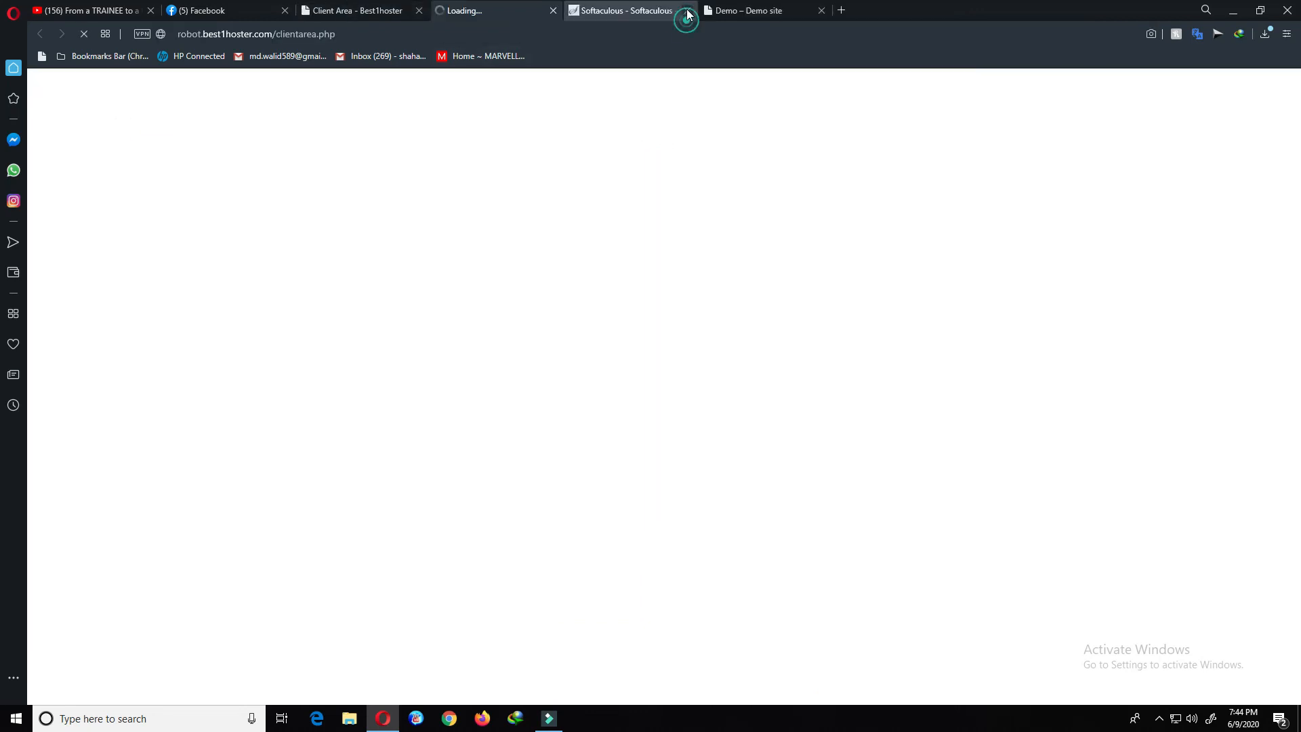
left_click(686, 11)
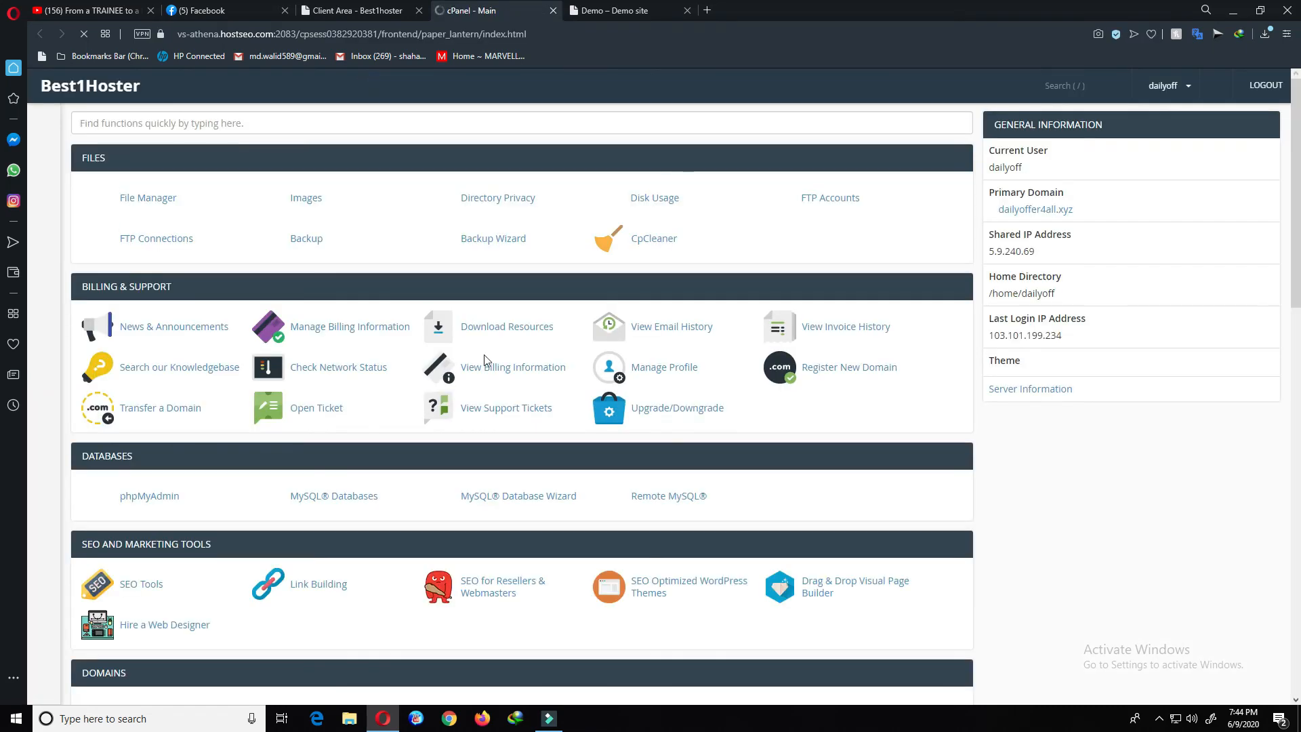
scroll(524, 481, "down", 3)
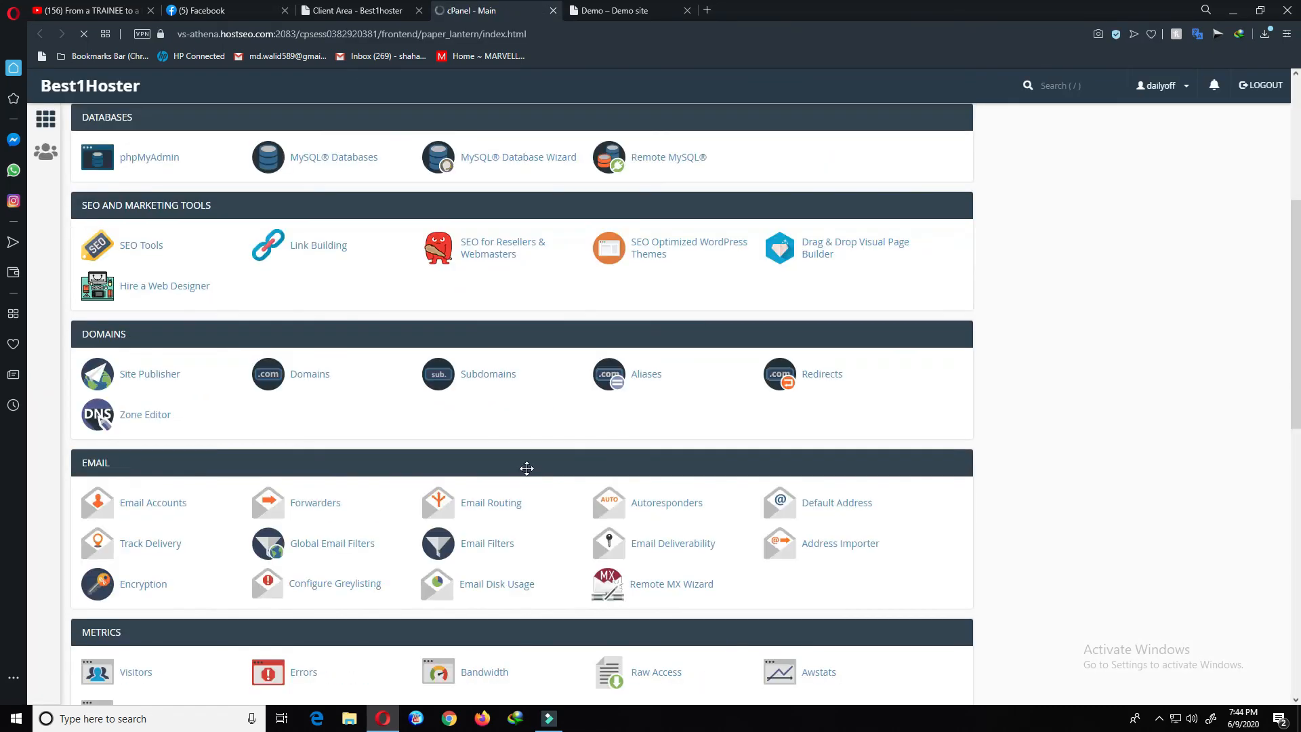
scroll(525, 477, "down", 7)
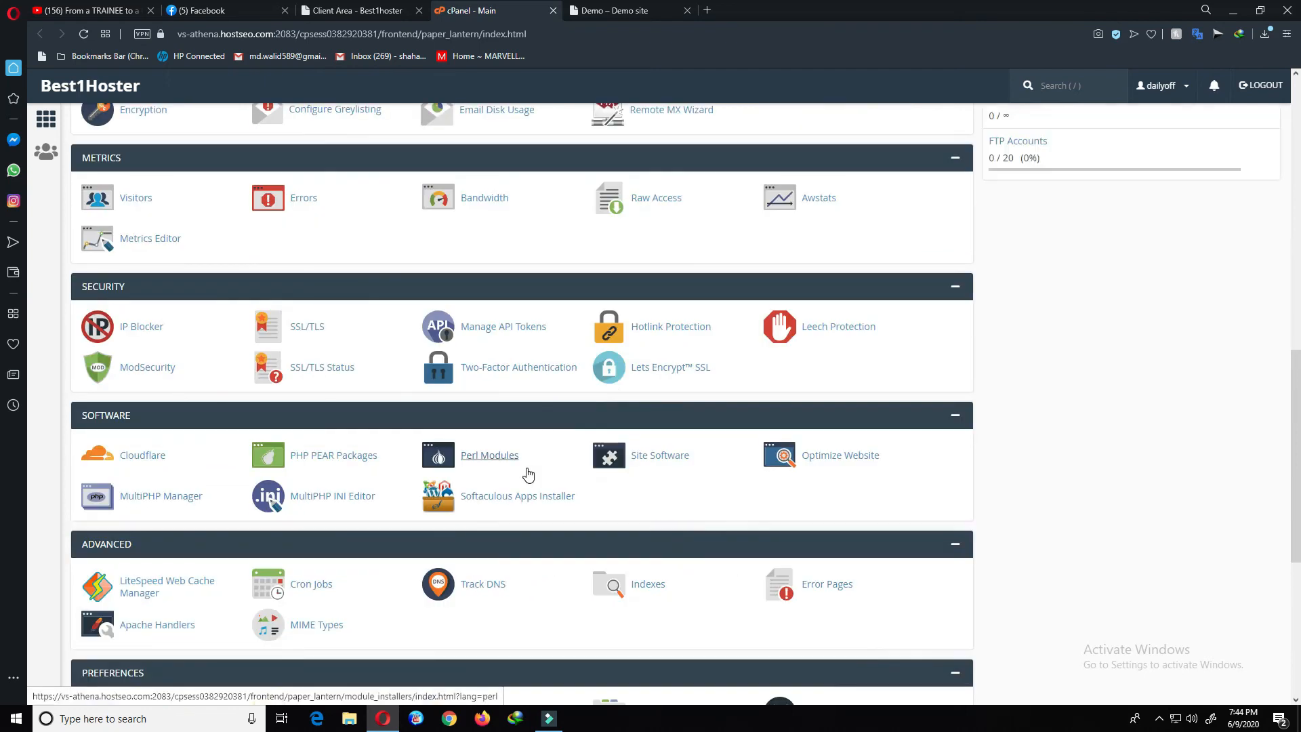
scroll(528, 474, "down", 6)
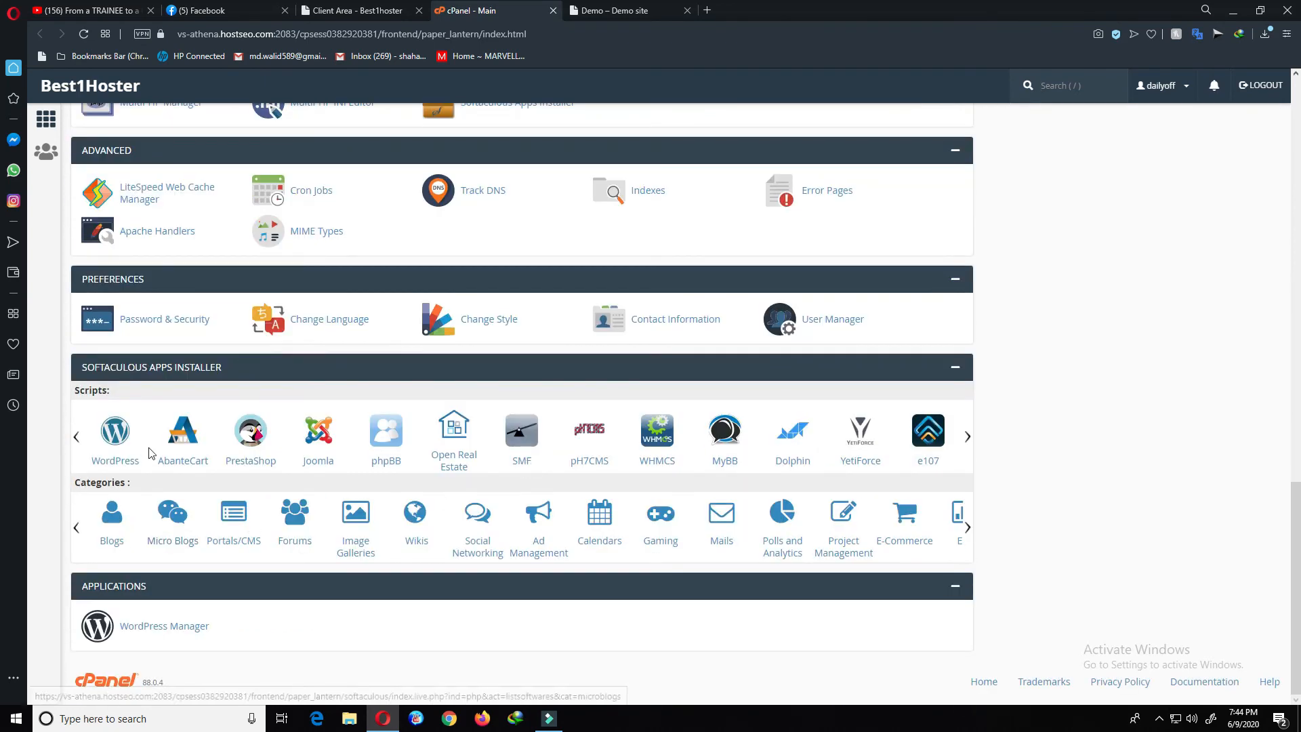
left_click(120, 431)
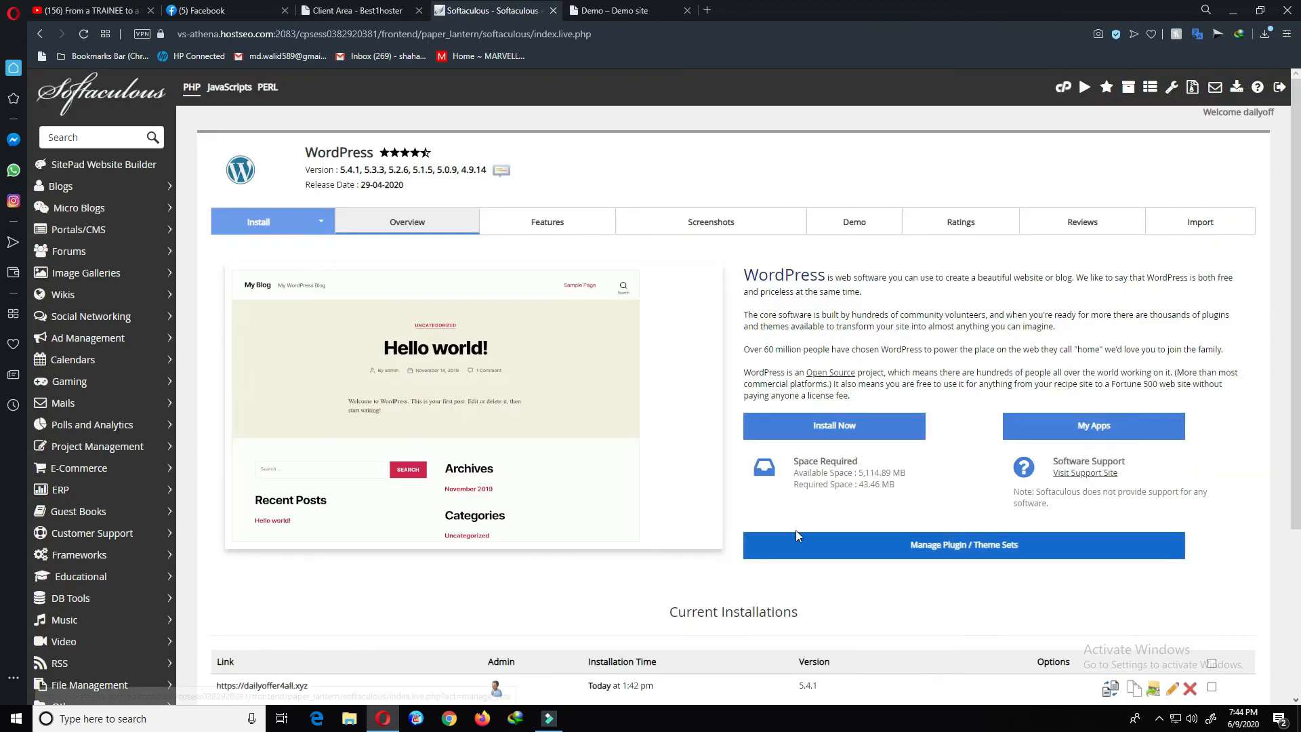
scroll(796, 532, "down", 3)
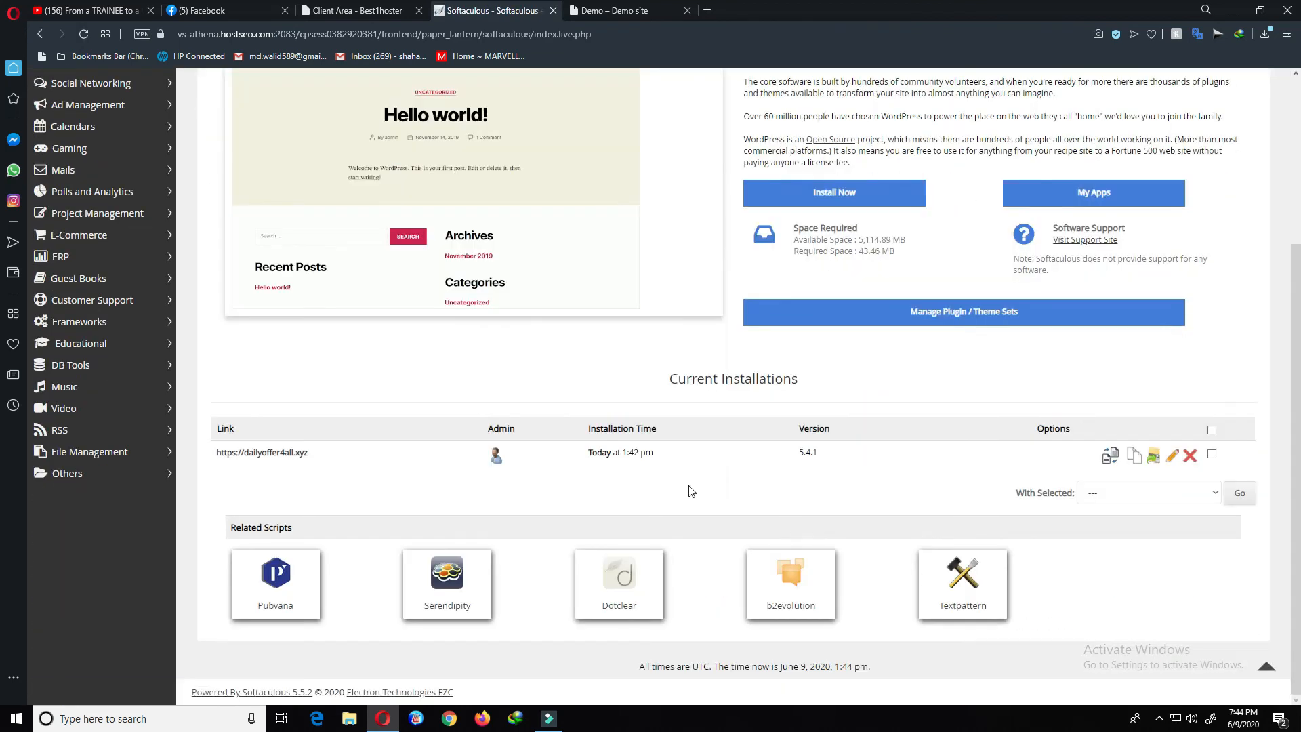
left_click(496, 459)
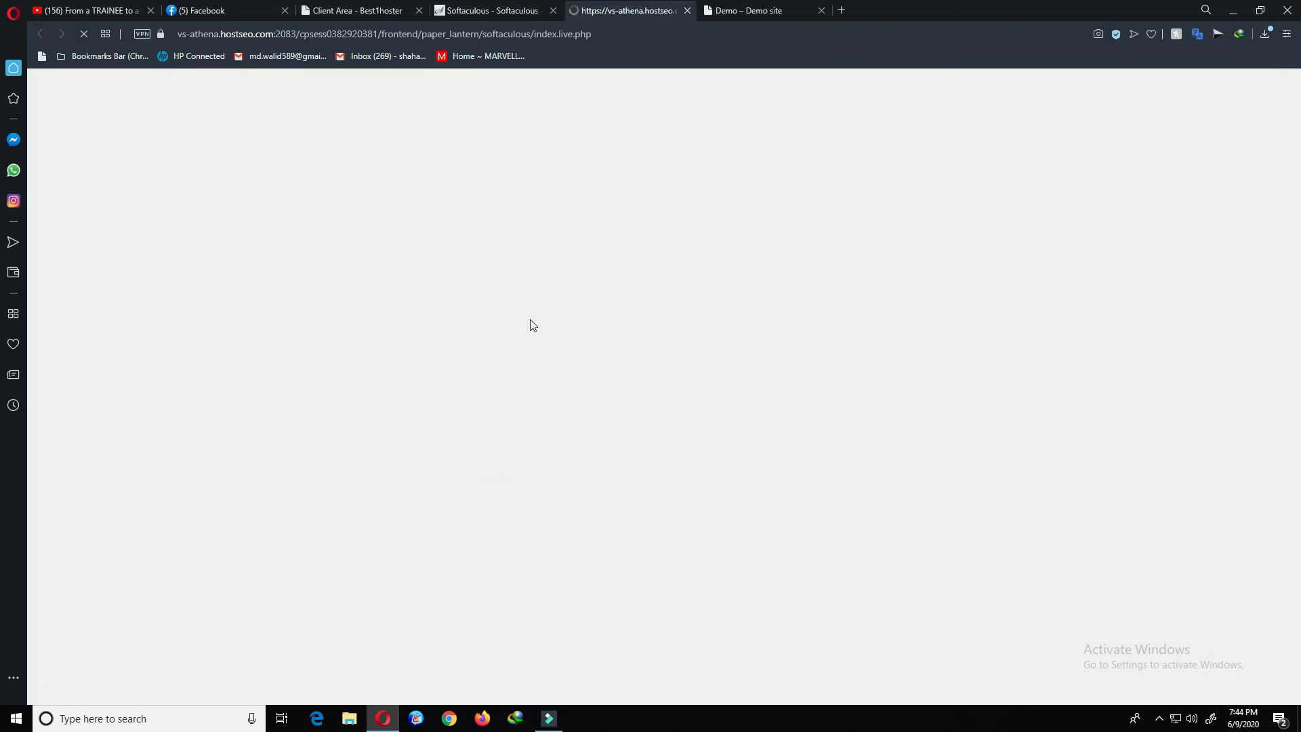